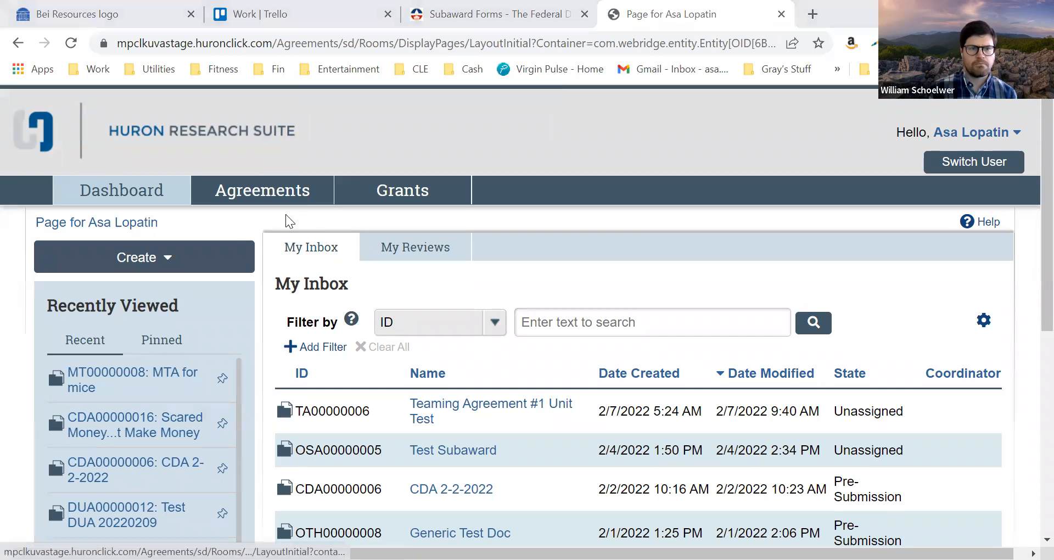
Open the Agreements workspace and look through the list of all agreements, from the newest entries to the older ones
click(259, 197)
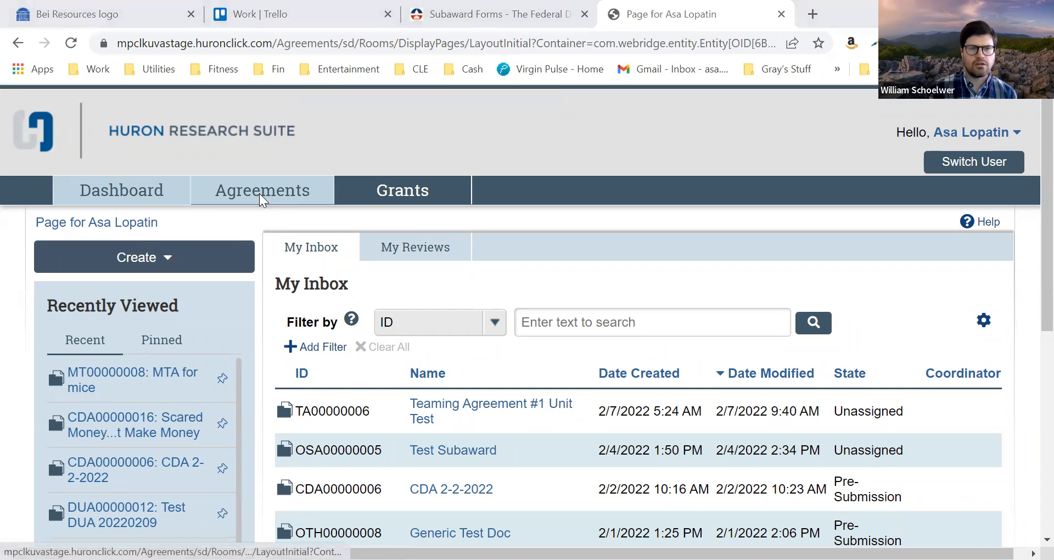
scroll(573, 340, down, 3)
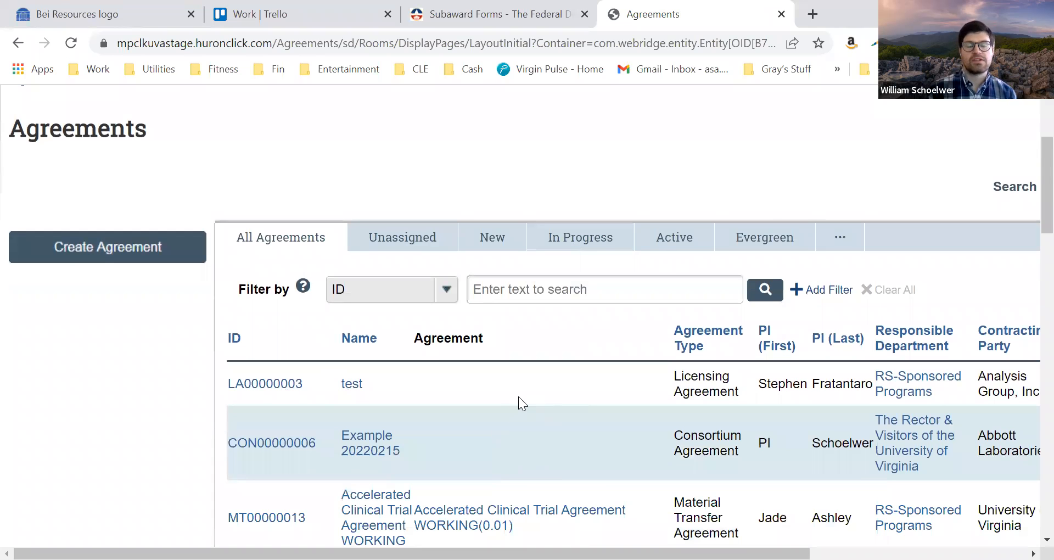
scroll(518, 396, down, 2)
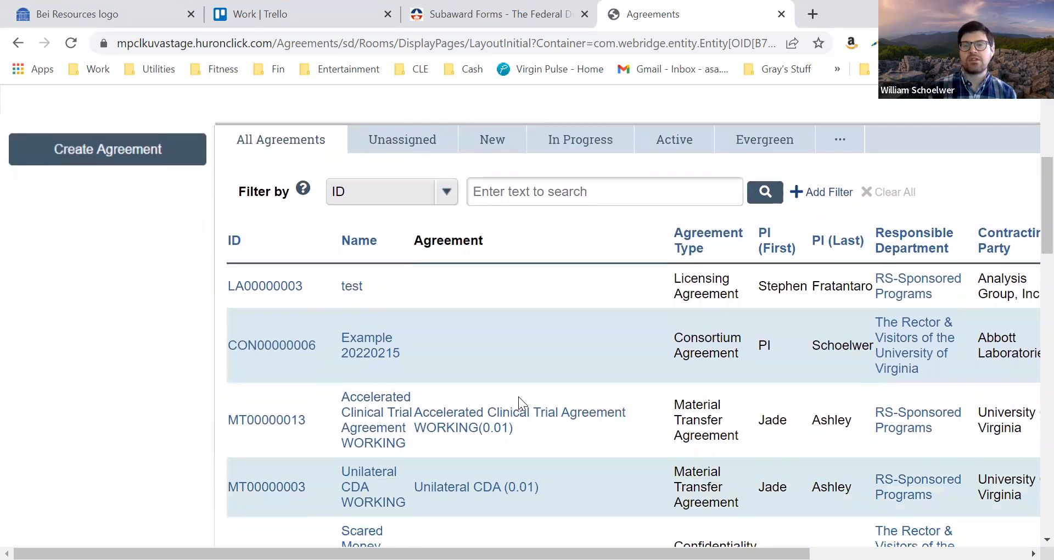
scroll(595, 326, down, 1)
scroll(595, 326, down, 5)
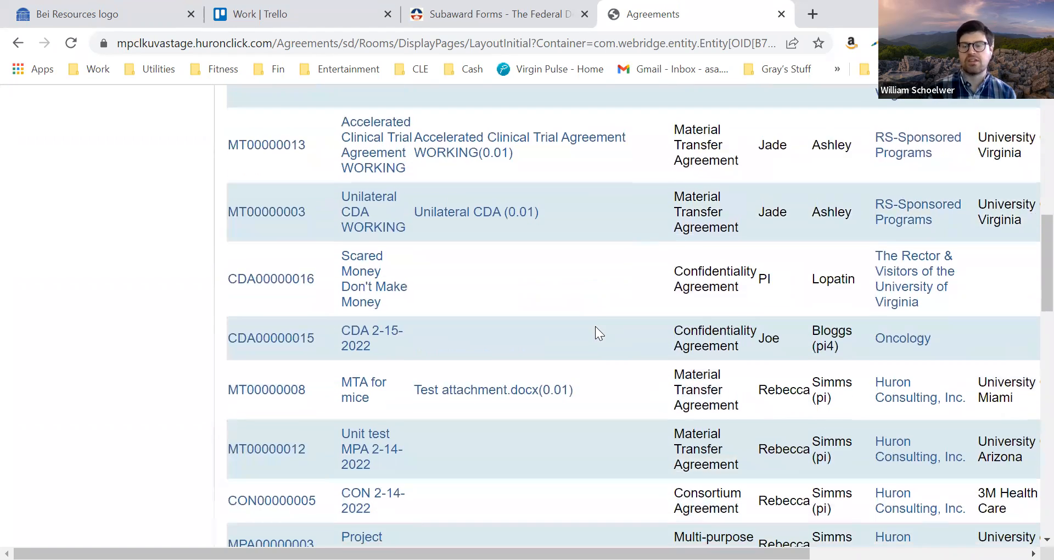
scroll(595, 327, down, 5)
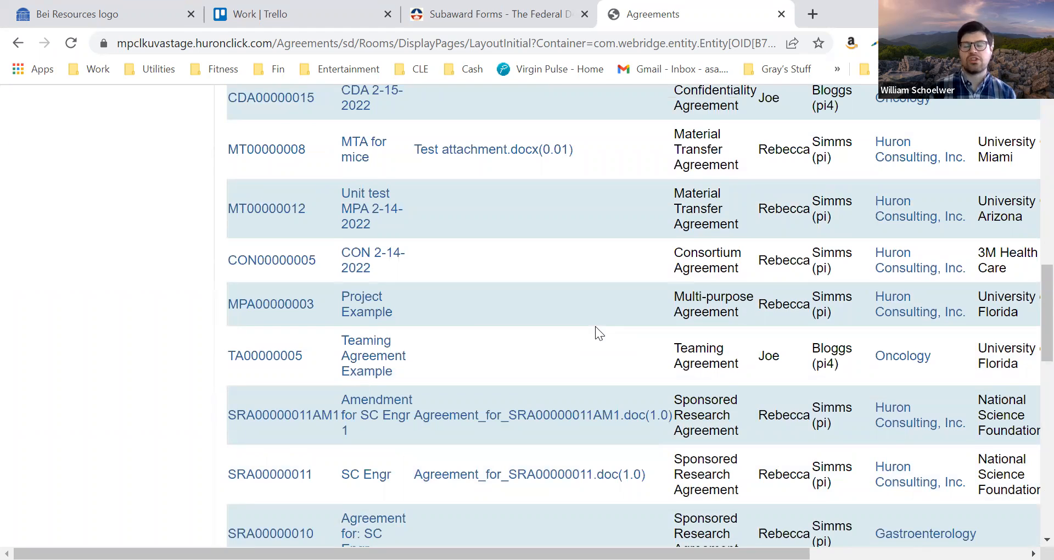
scroll(595, 326, down, 3)
scroll(596, 326, down, 1)
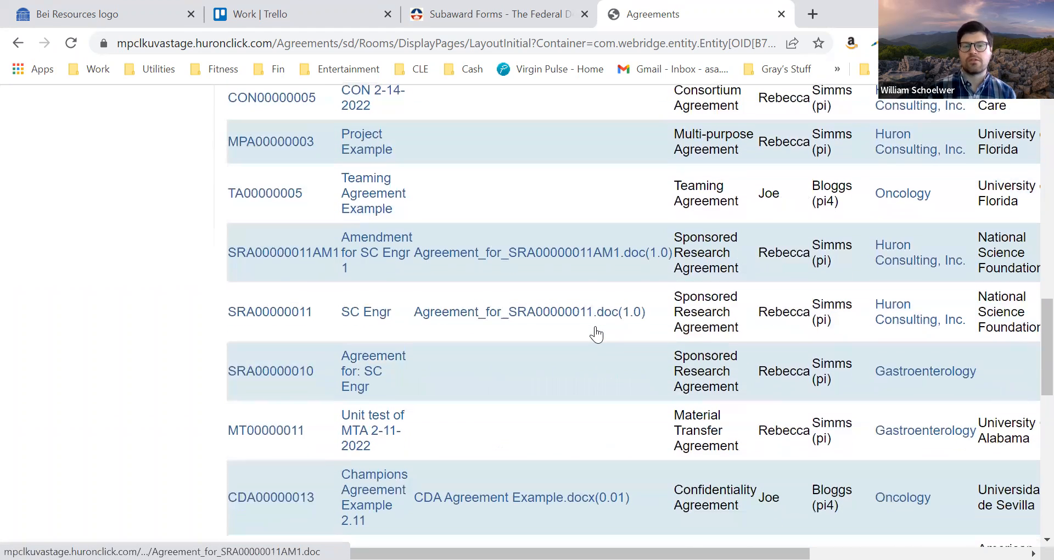
scroll(596, 326, down, 2)
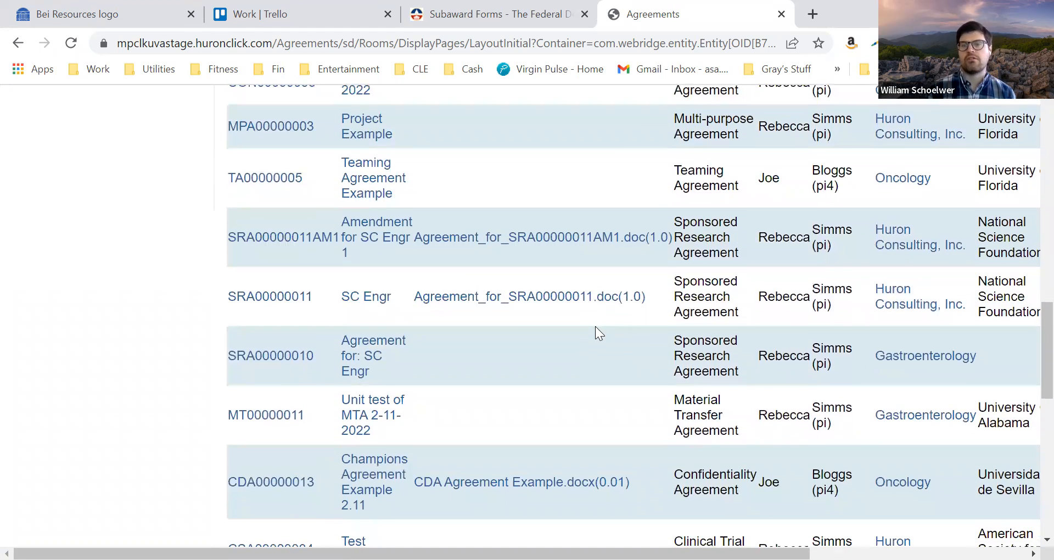
scroll(595, 327, down, 1)
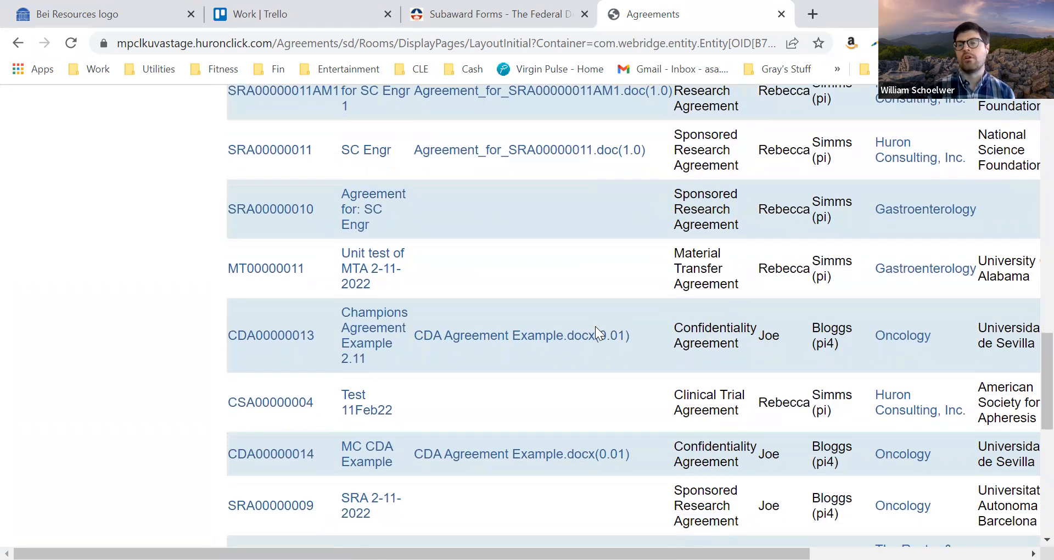
scroll(596, 329, down, 1)
scroll(595, 326, down, 1)
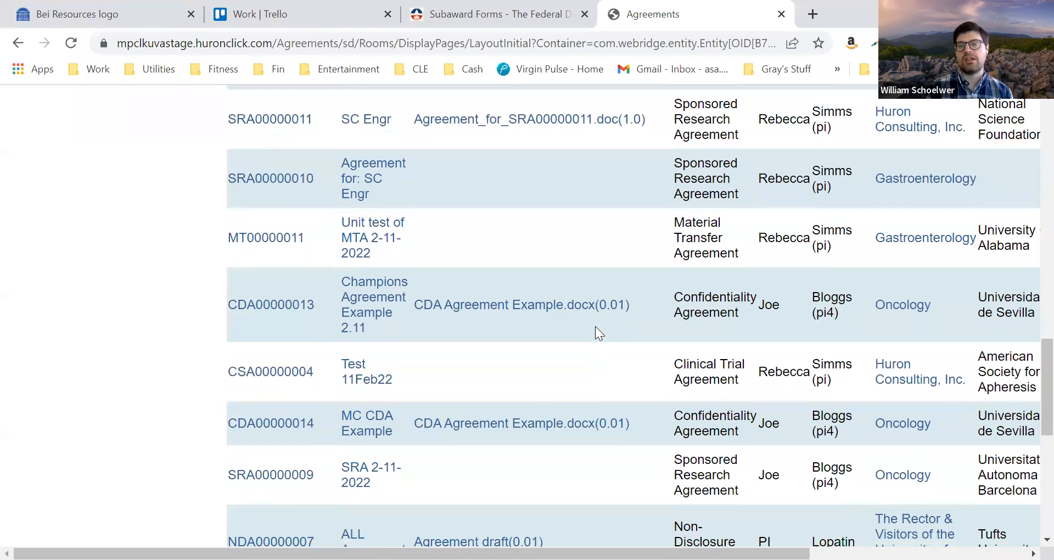
Open the Agreements Help Center and review its quick reference guides and training videos
scroll(595, 326, up, 20)
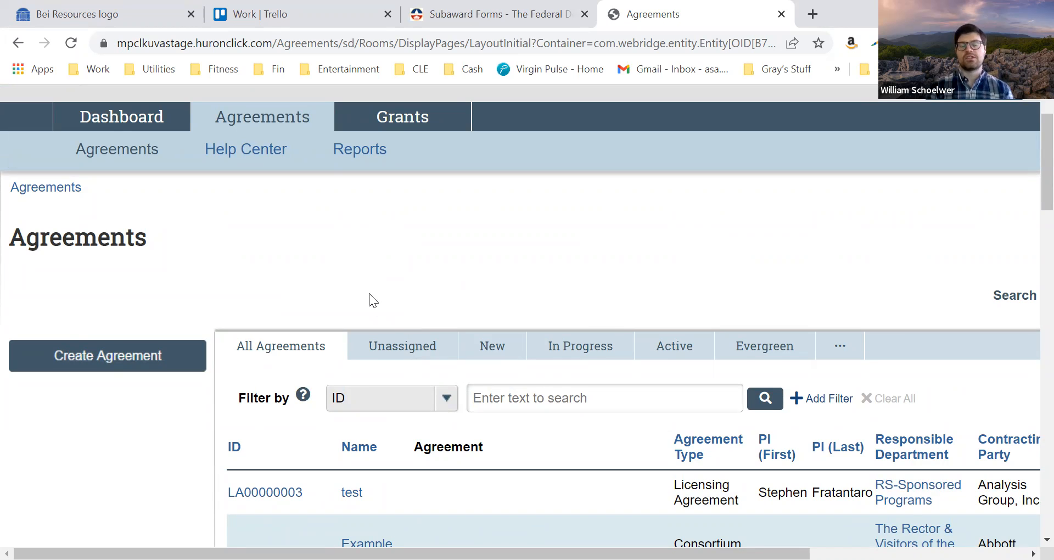
click(269, 151)
scroll(464, 357, down, 5)
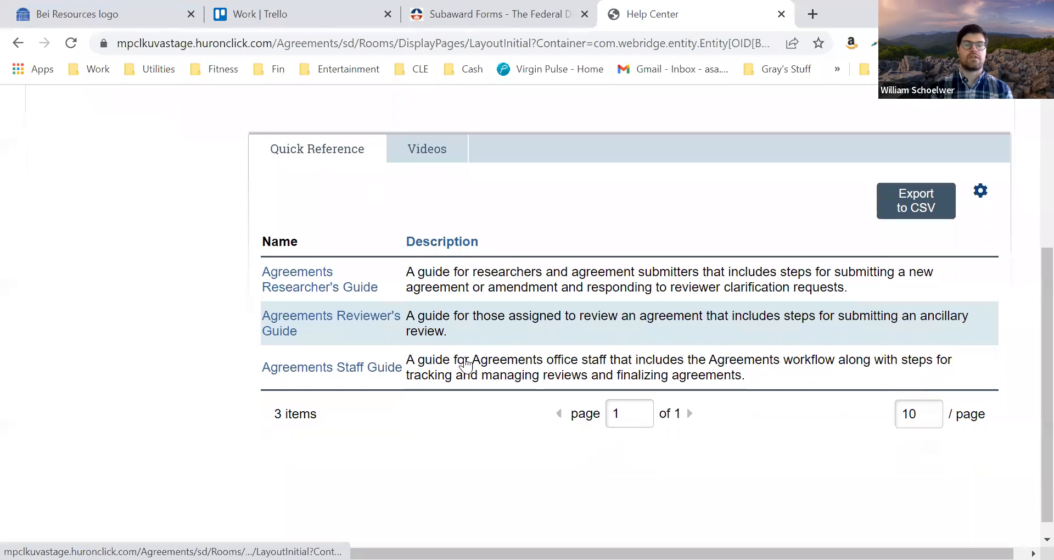
scroll(466, 363, down, 1)
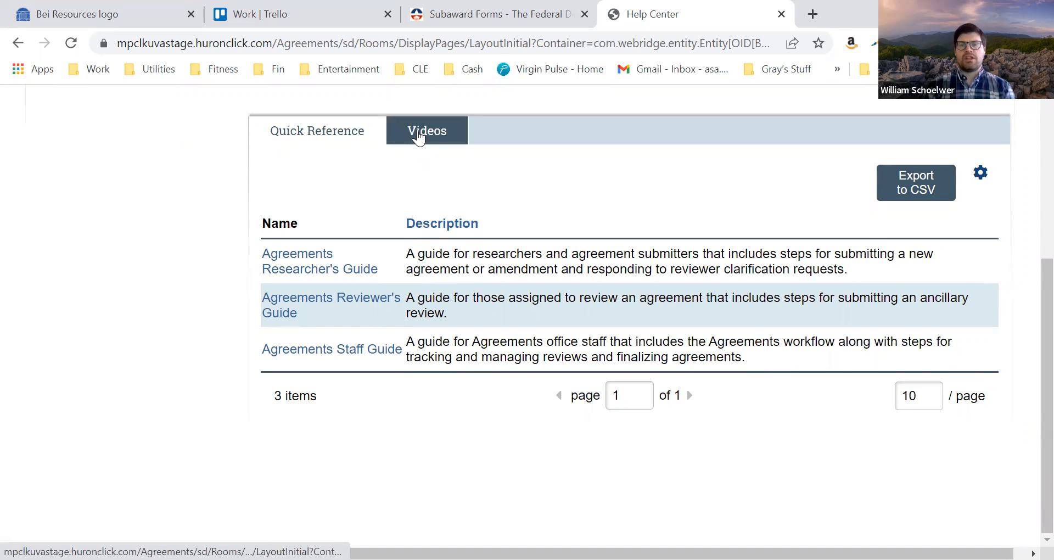
click(418, 136)
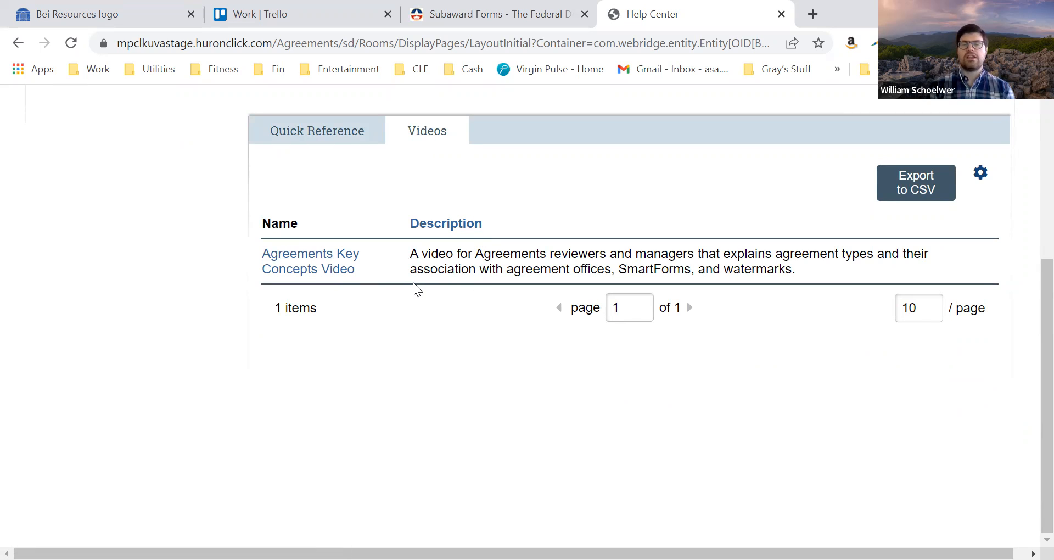
Open the agreement Reports page and review the standard, advanced and custom reports on offer
scroll(411, 285, up, 4)
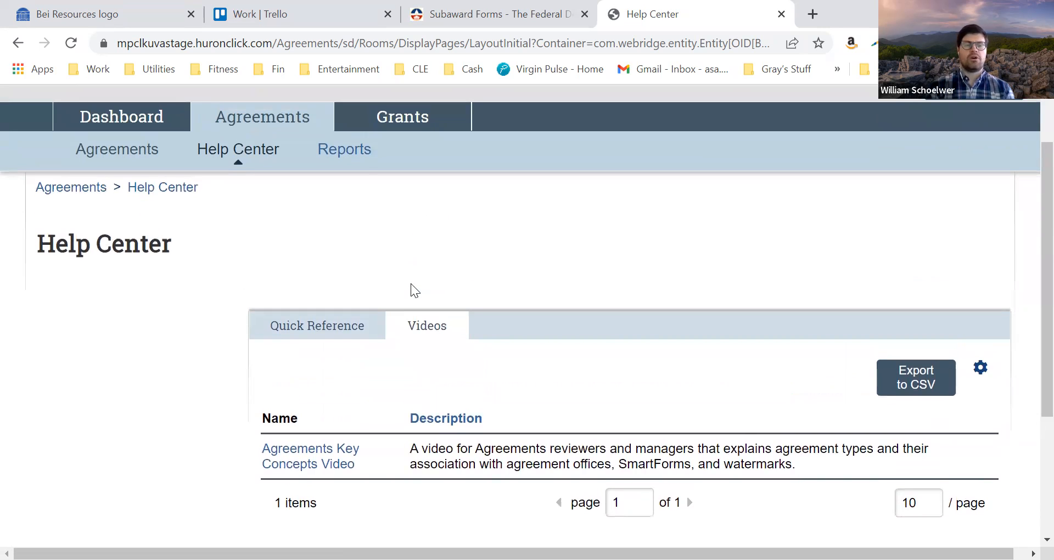
click(351, 162)
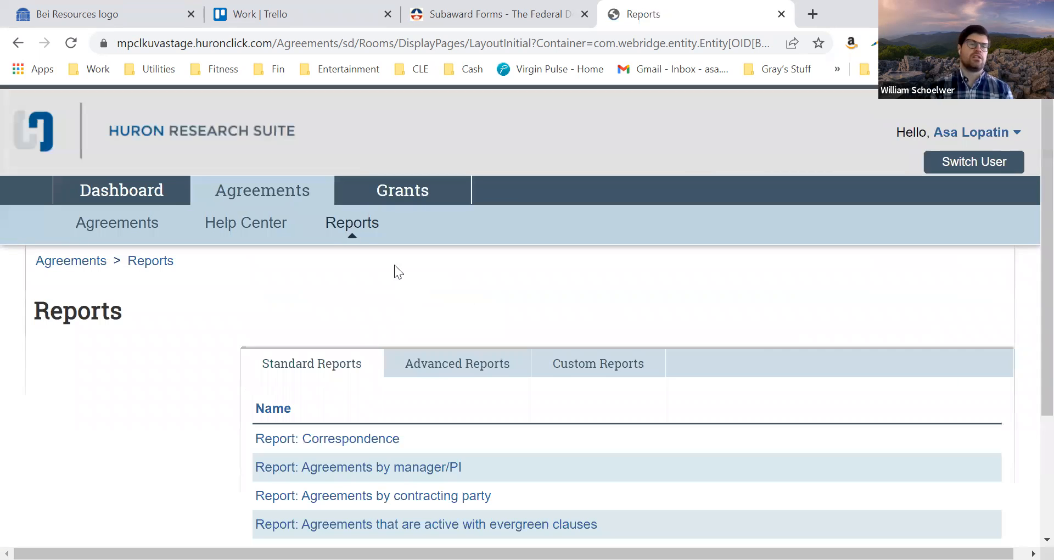
scroll(477, 313, down, 3)
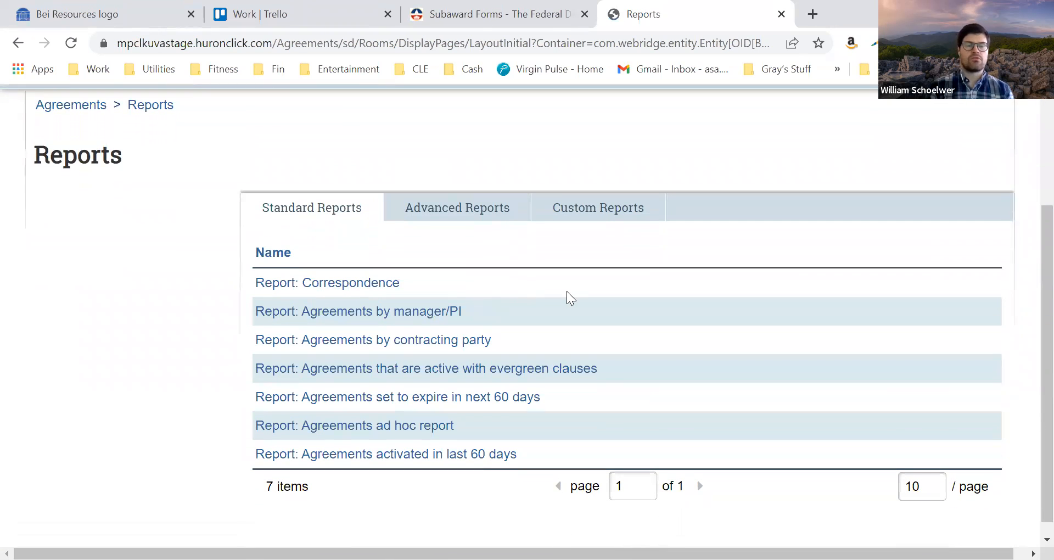
click(471, 207)
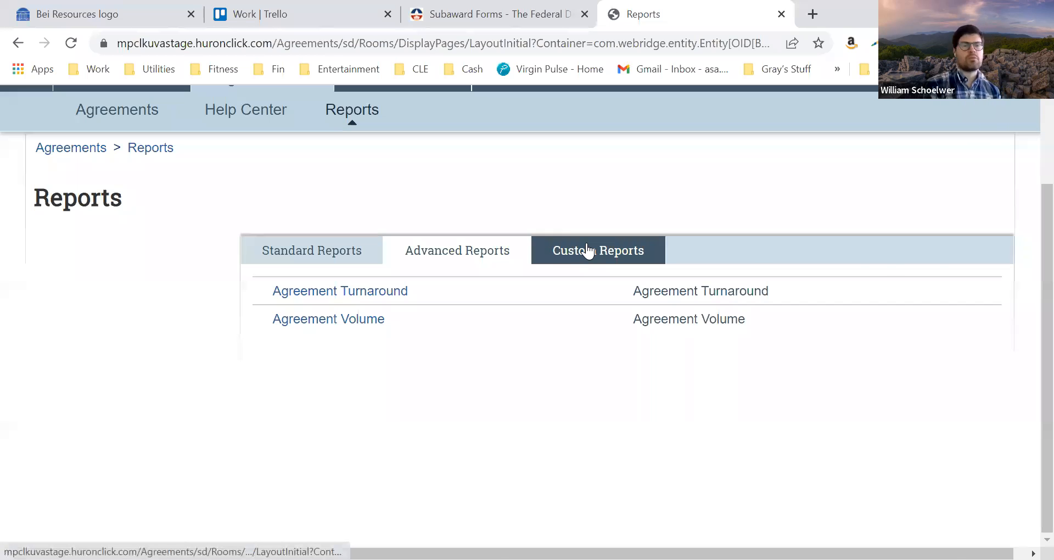
click(587, 250)
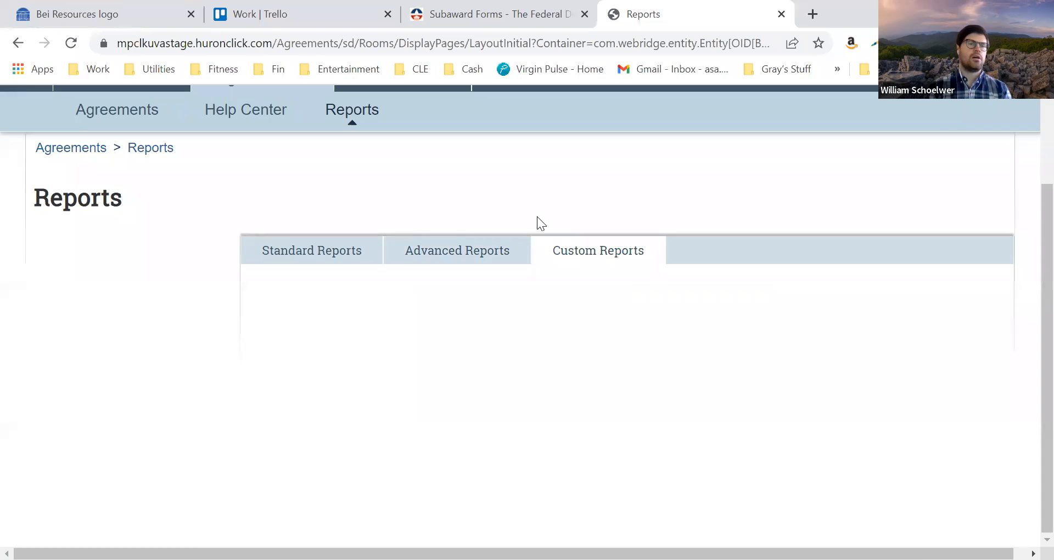
Return to the full agreements list and set its filter criterion to Agreement Type, ready for a search text
scroll(341, 216, up, 2)
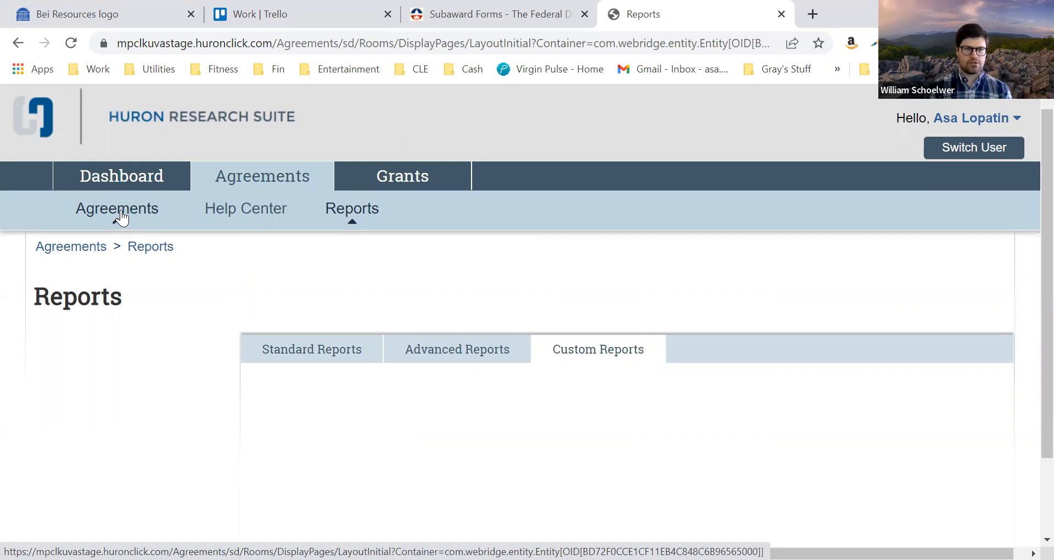
click(120, 218)
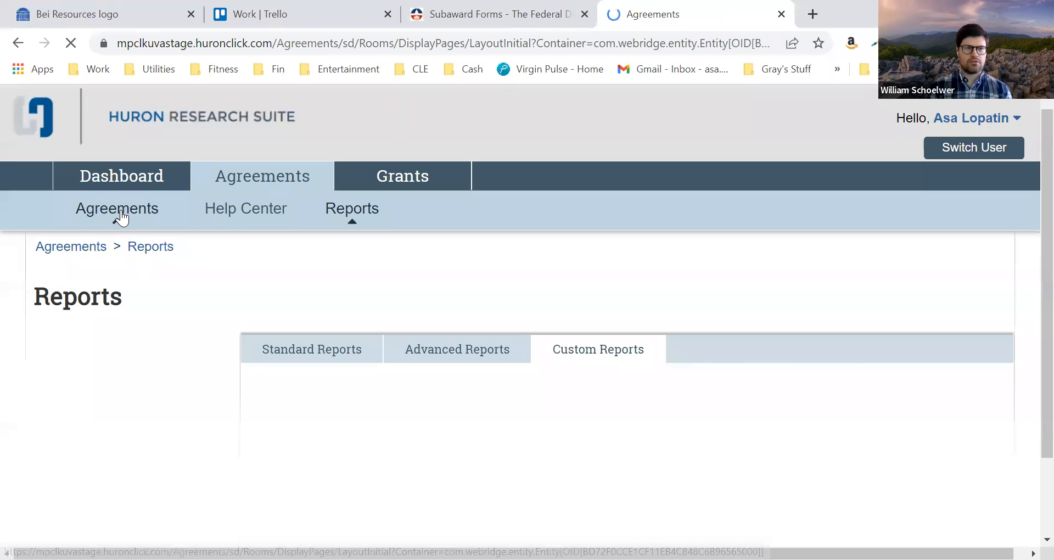
scroll(232, 334, down, 3)
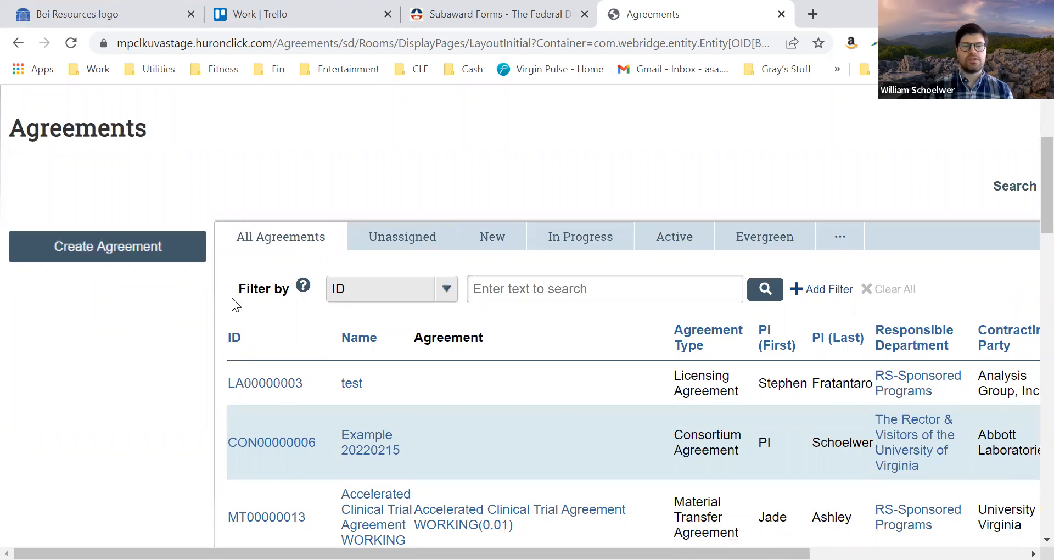
scroll(230, 307, down, 2)
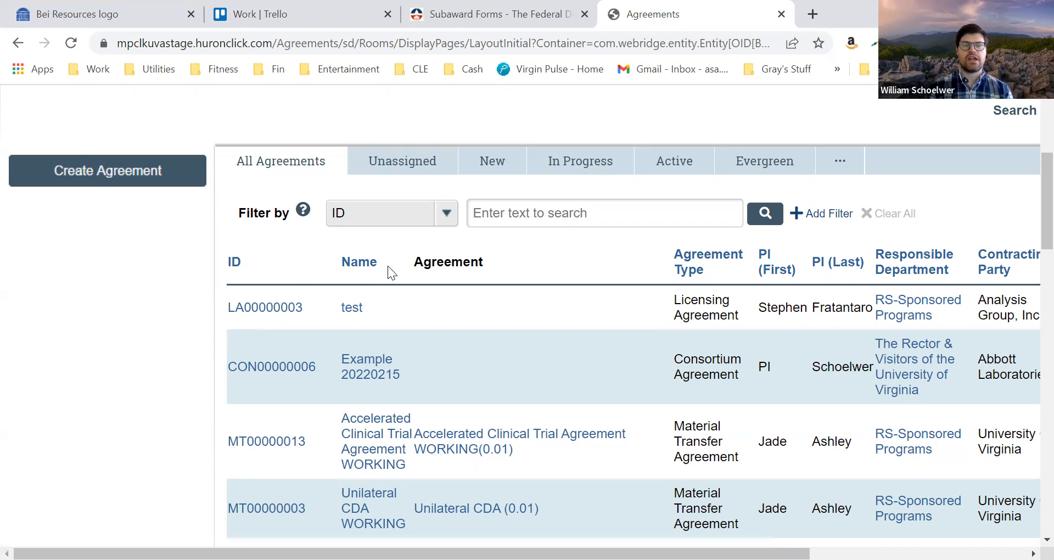
click(445, 208)
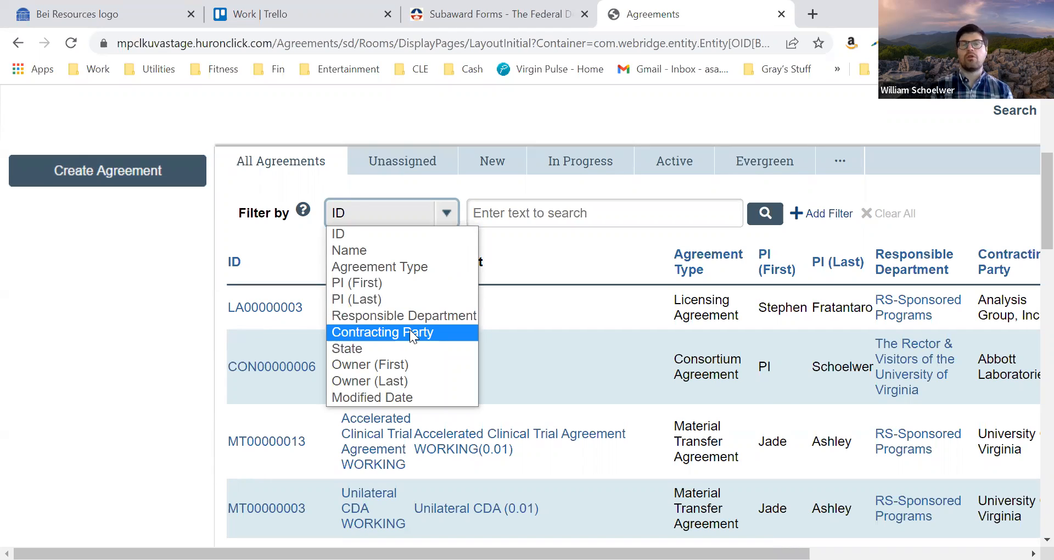
click(420, 269)
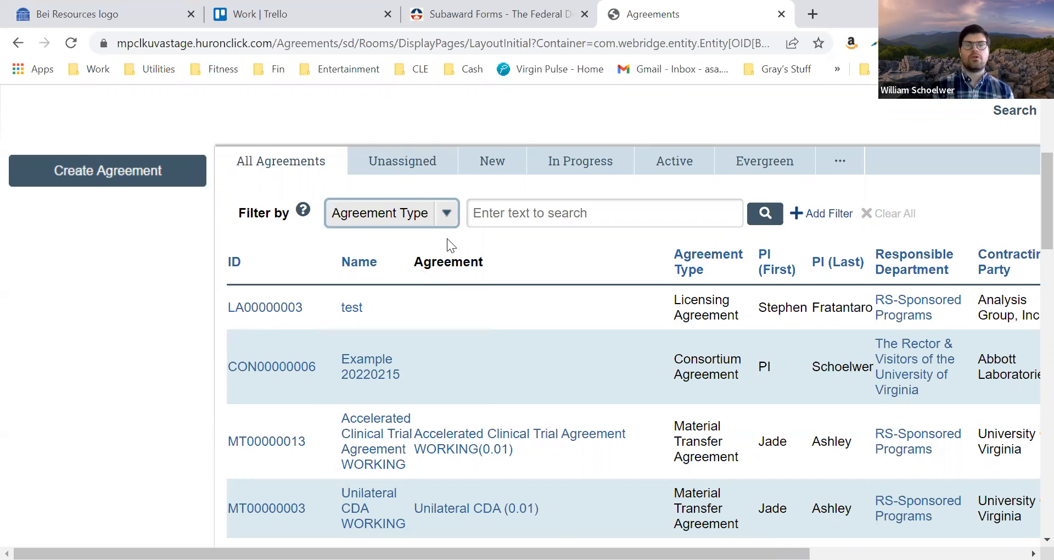
click(509, 217)
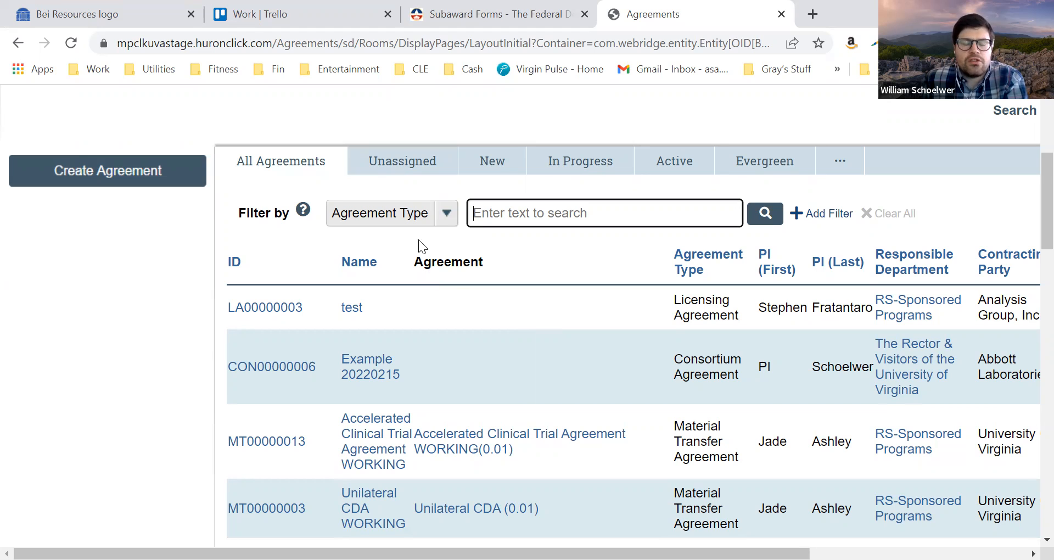
View the unassigned agreements and the new agreements
click(406, 164)
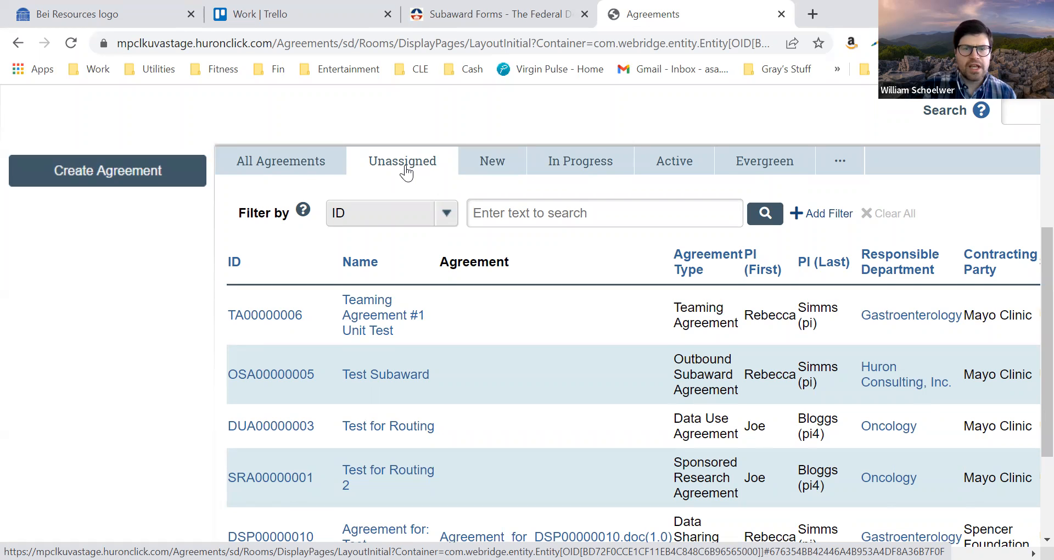
click(482, 163)
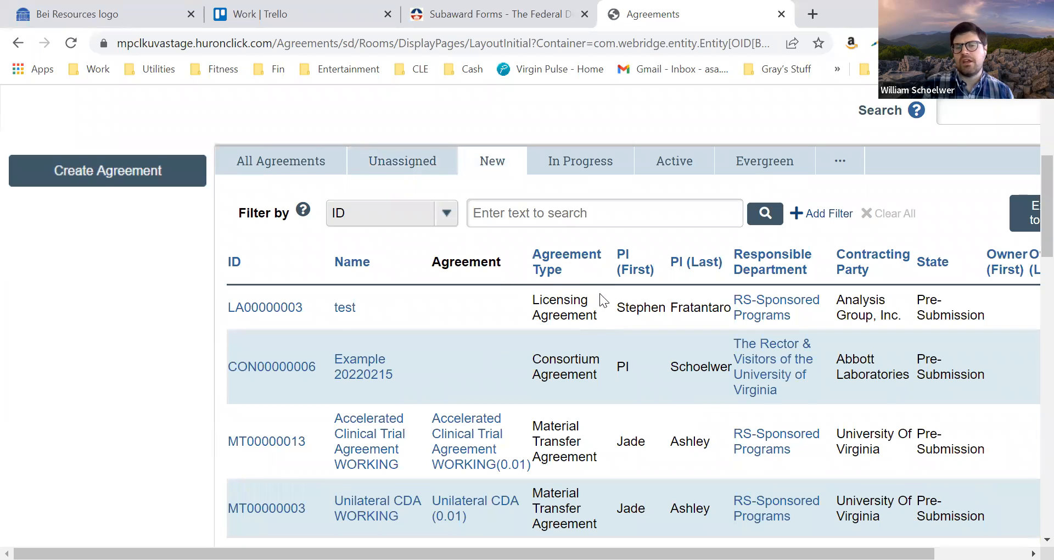
View the in-progress agreements and examine their contracting party, state and owner columns
click(579, 160)
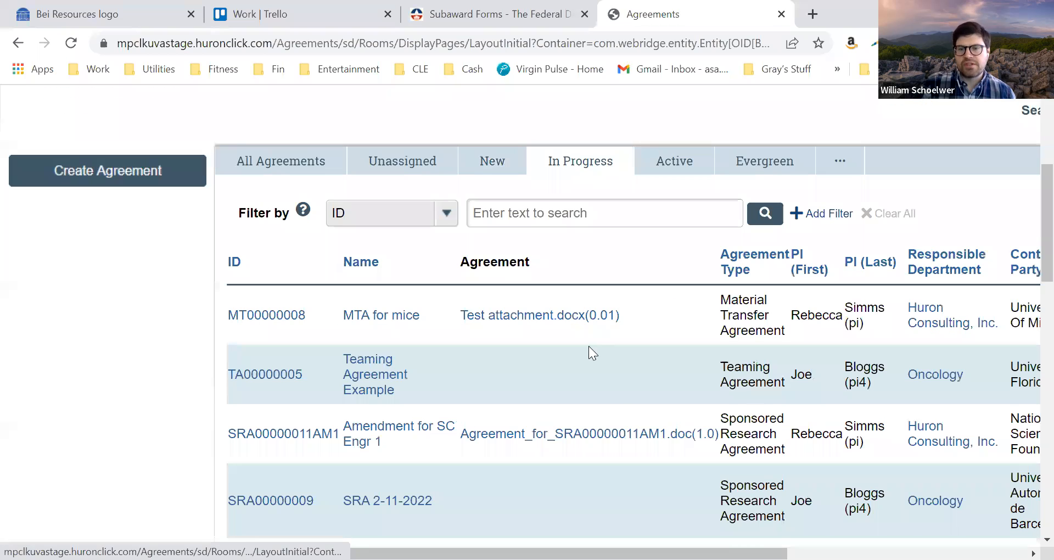
scroll(695, 381, right, 3)
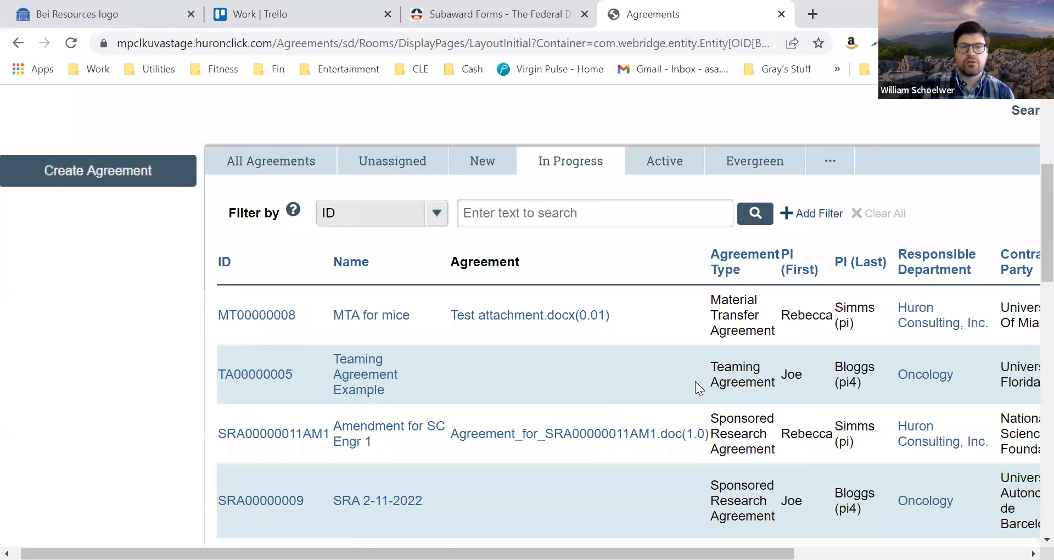
scroll(696, 381, right, 3)
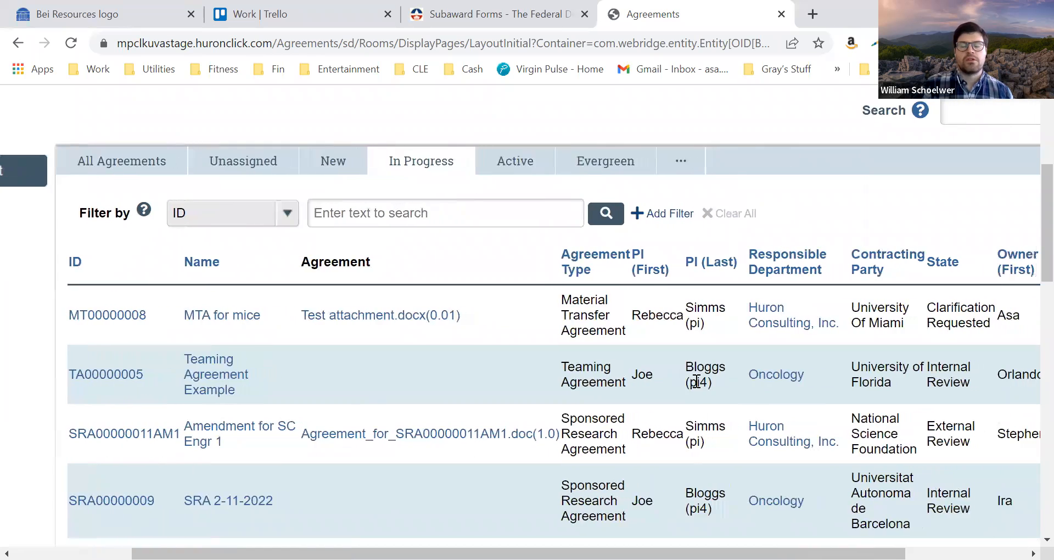
scroll(695, 381, right, 2)
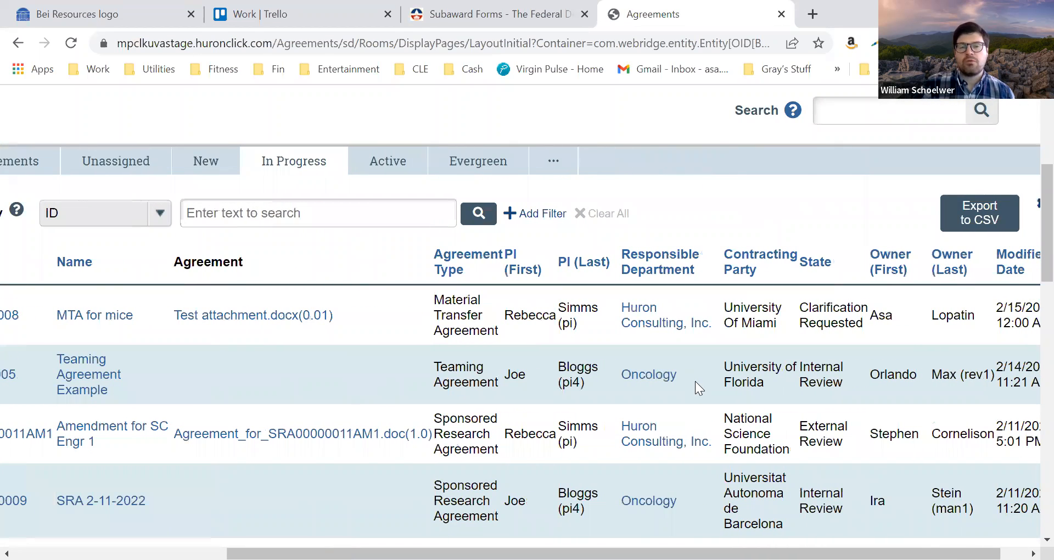
View the active agreements and look through the archived agreements
click(400, 168)
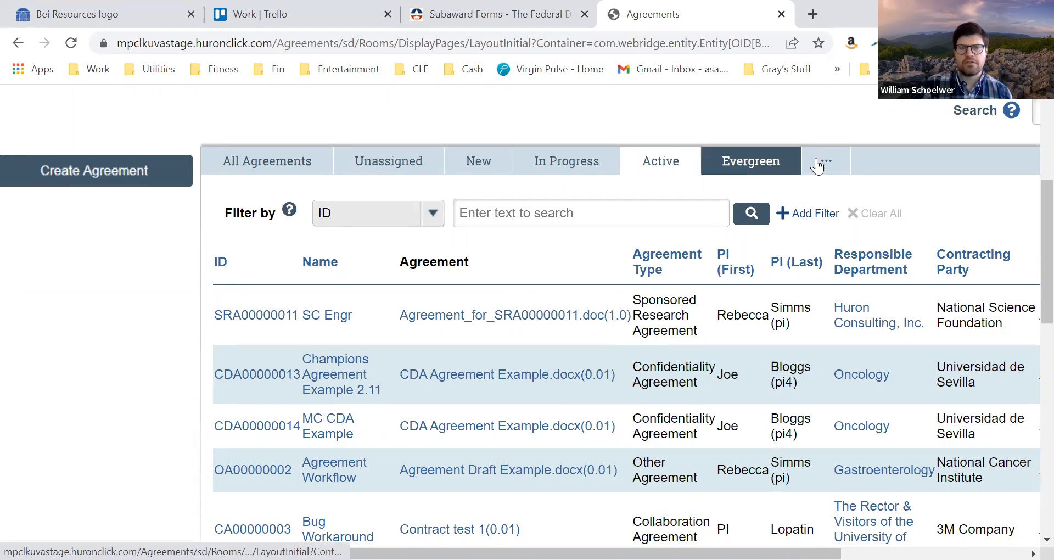
mouse_move(818, 165)
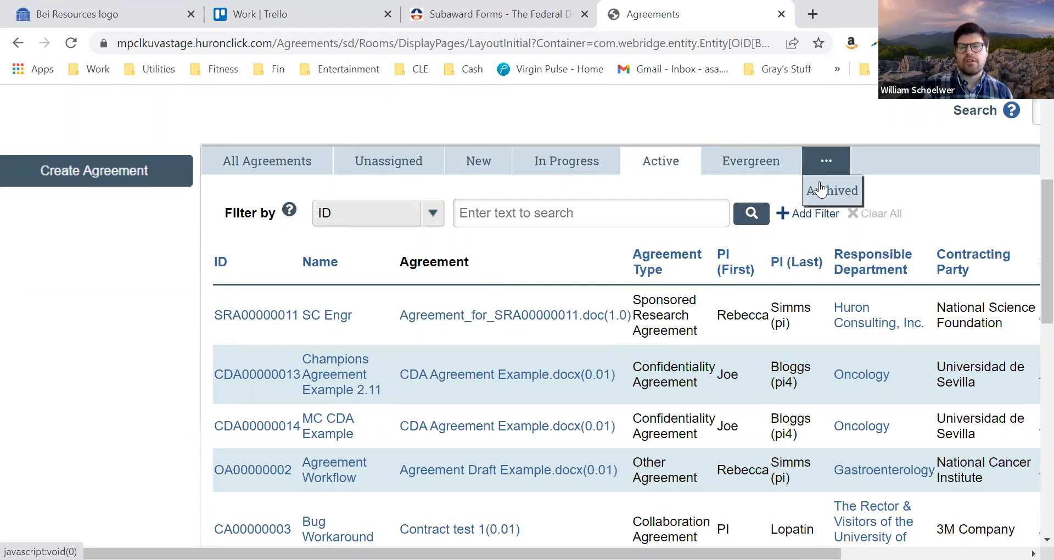
click(821, 192)
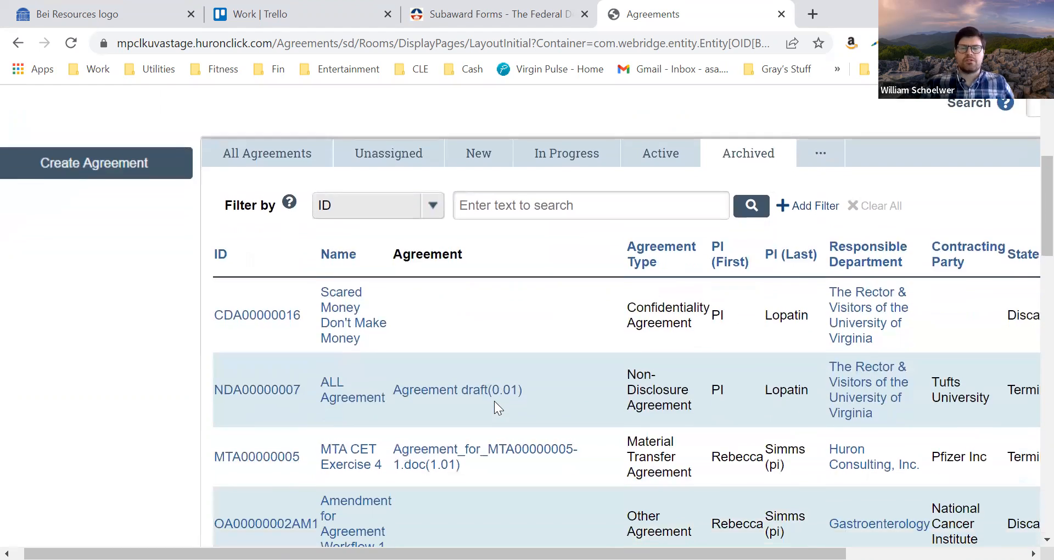
scroll(494, 401, down, 3)
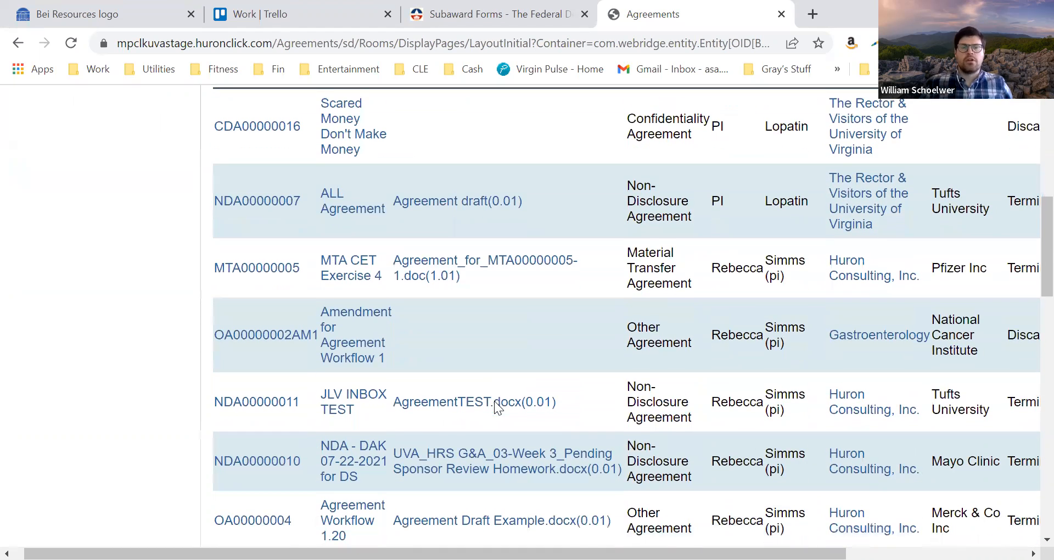
Look further through the archived agreements and view the Evergreen agreements
scroll(494, 401, down, 2)
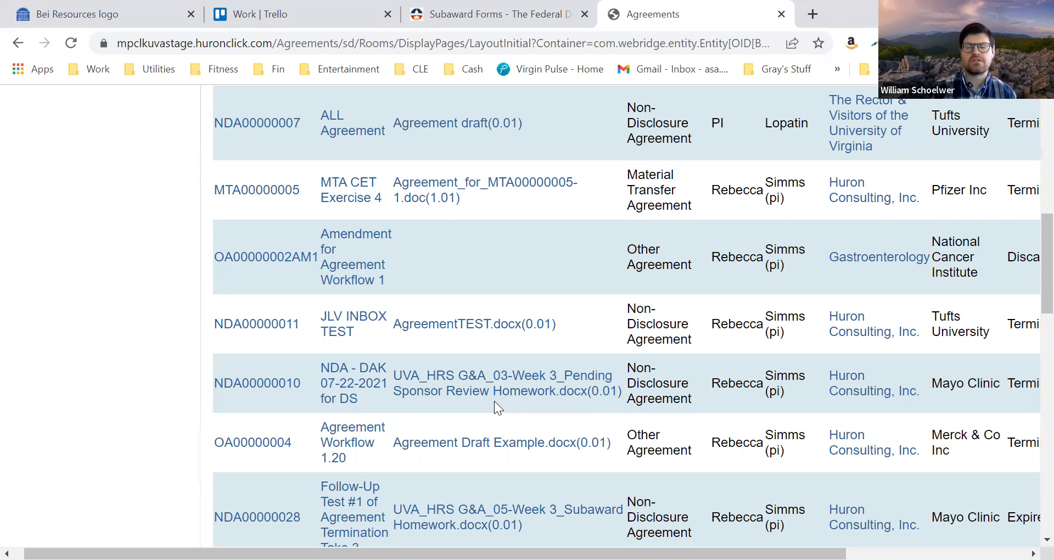
scroll(494, 400, up, 5)
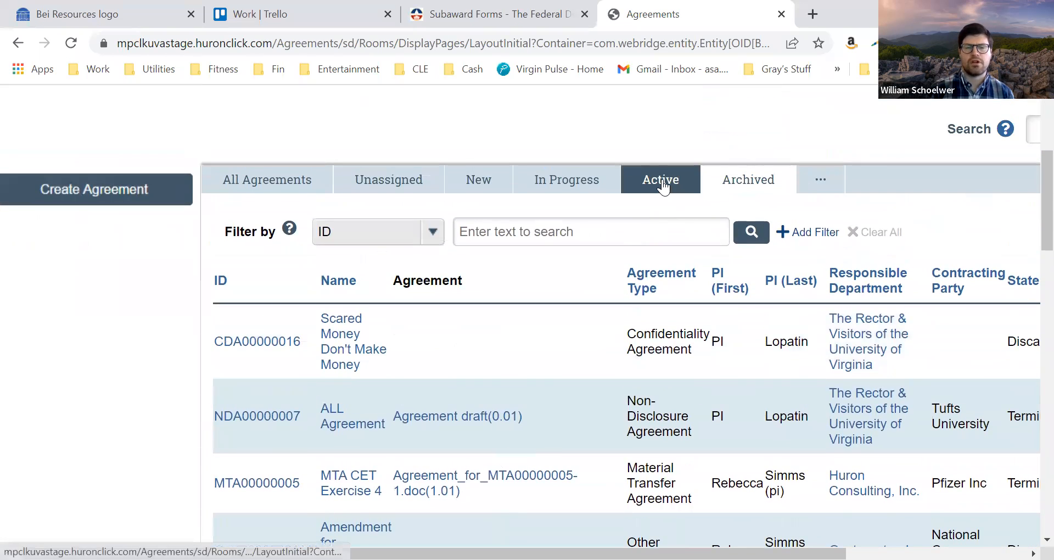
mouse_move(822, 201)
click(822, 209)
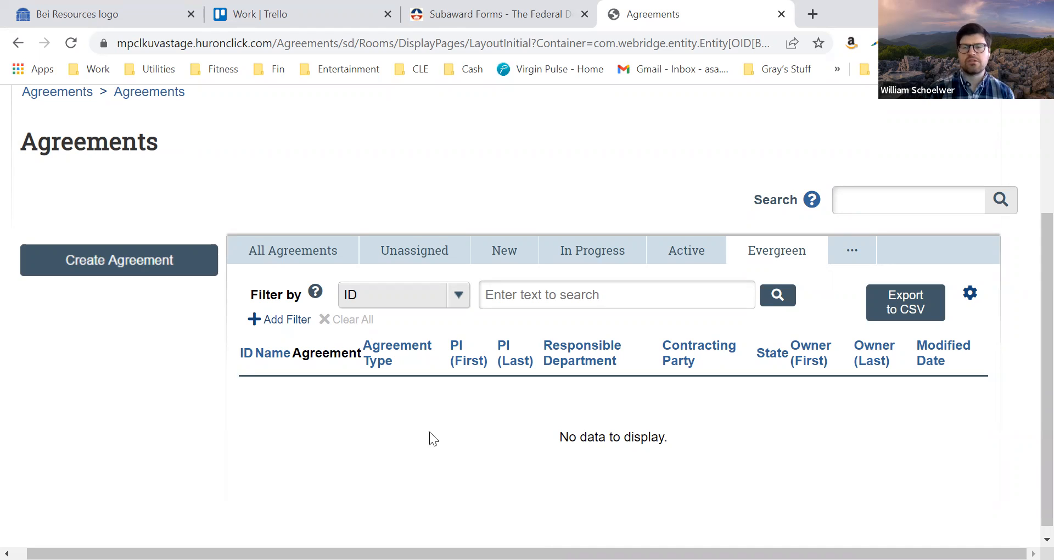
scroll(760, 190, up, 3)
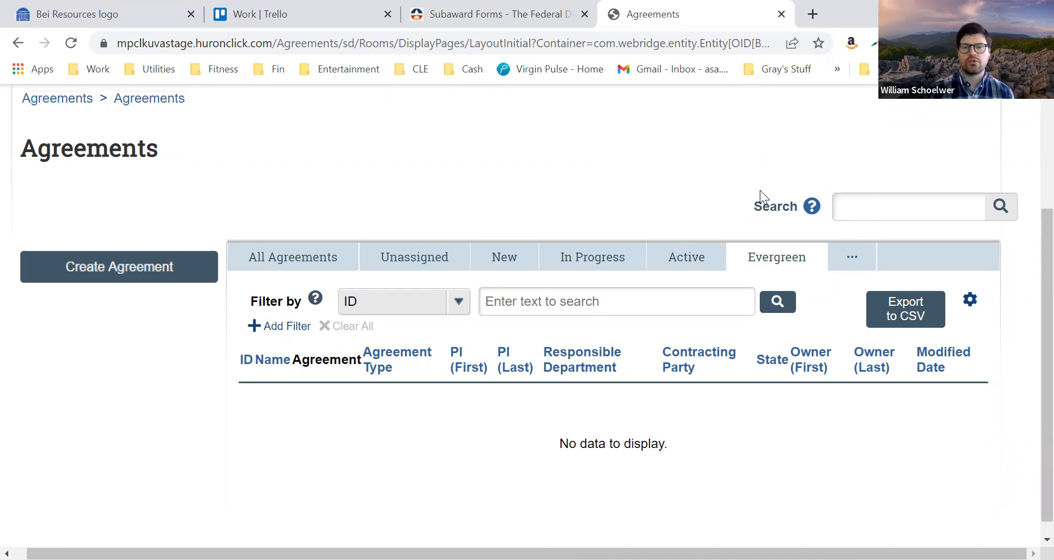
scroll(760, 190, up, 1)
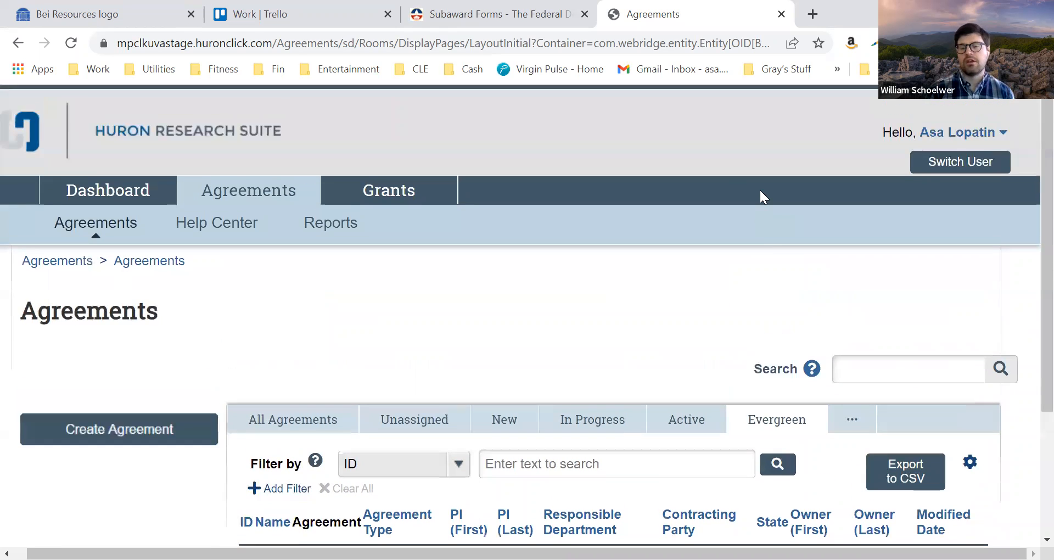
click(870, 364)
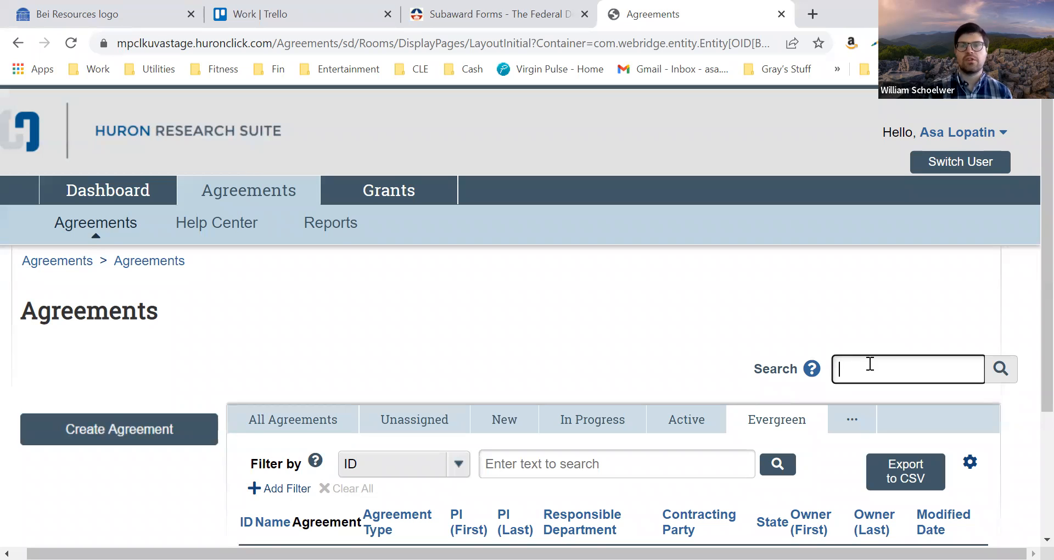
click(604, 328)
click(908, 369)
key(alt+Tab)
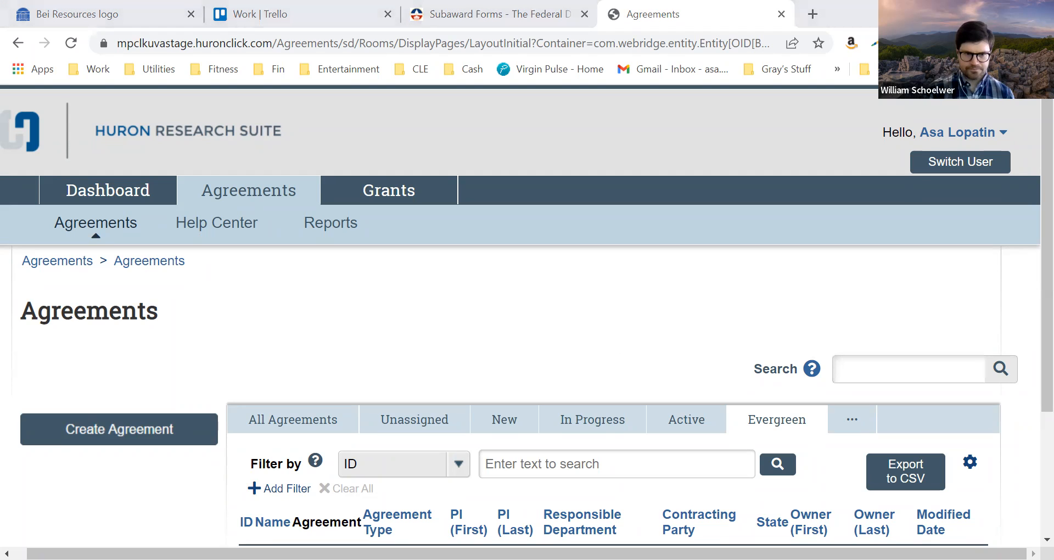
click(536, 356)
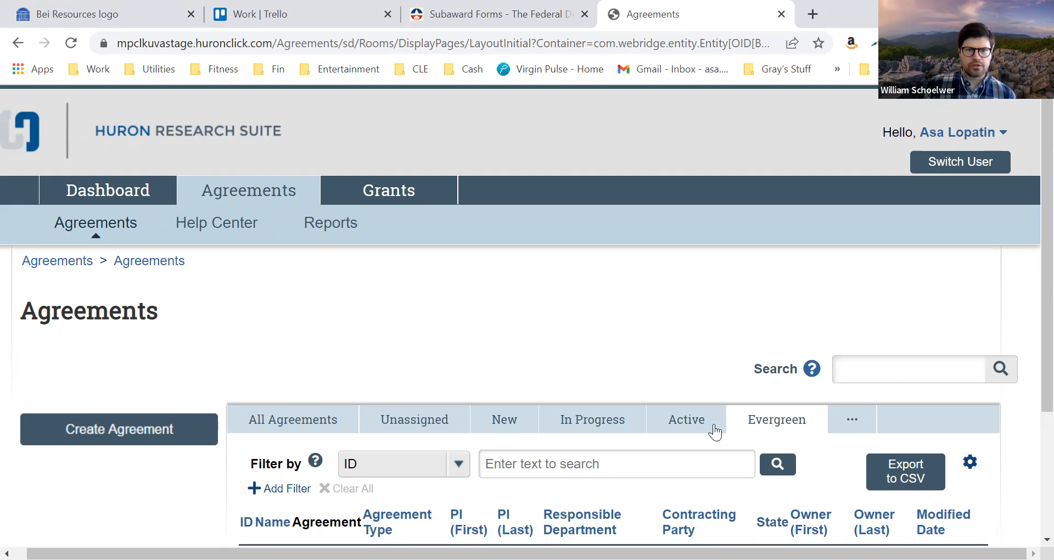
click(629, 347)
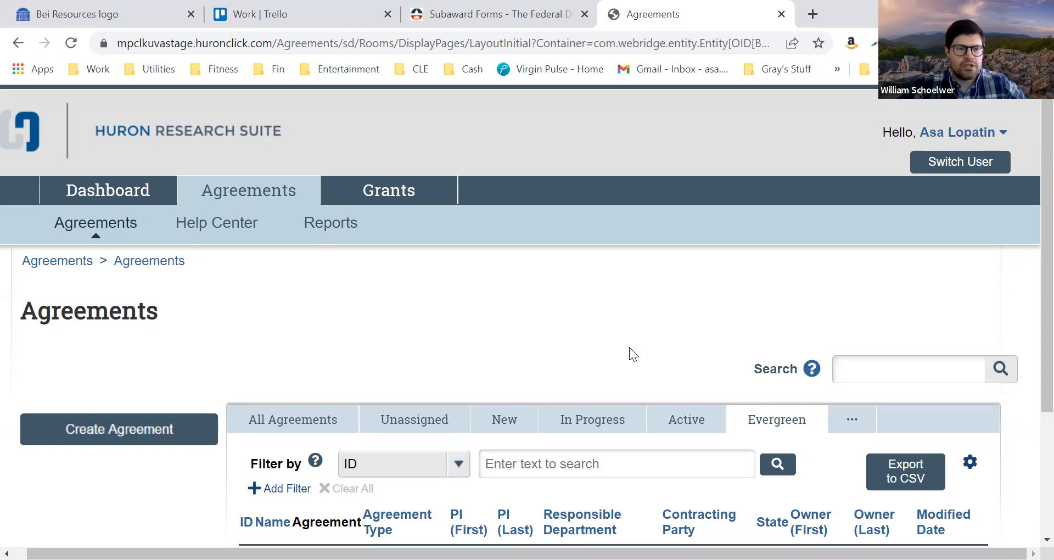
Create a new agreement and assign its agreement manager/principal investigator by searching for the person's last name
click(143, 433)
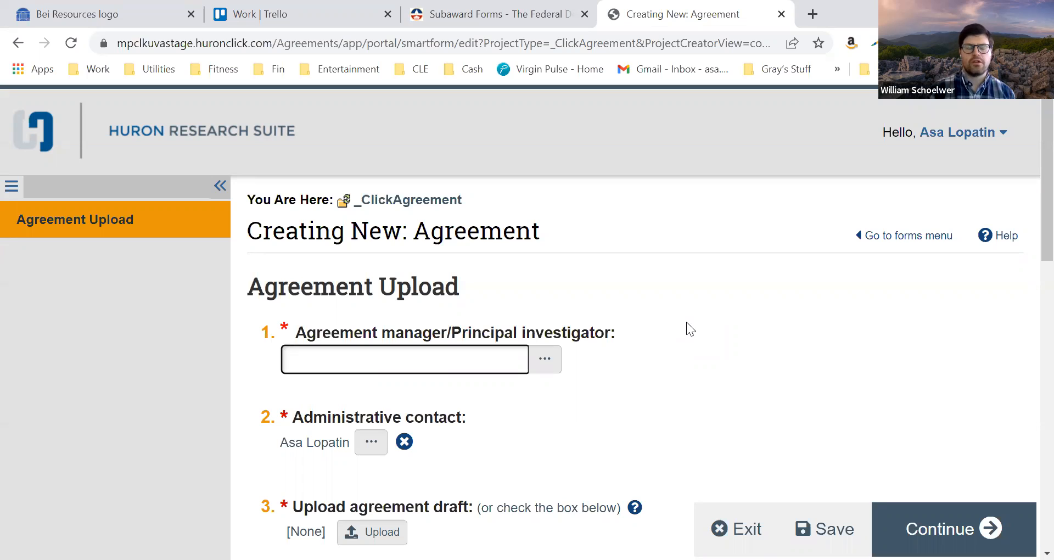
text(bloggs)
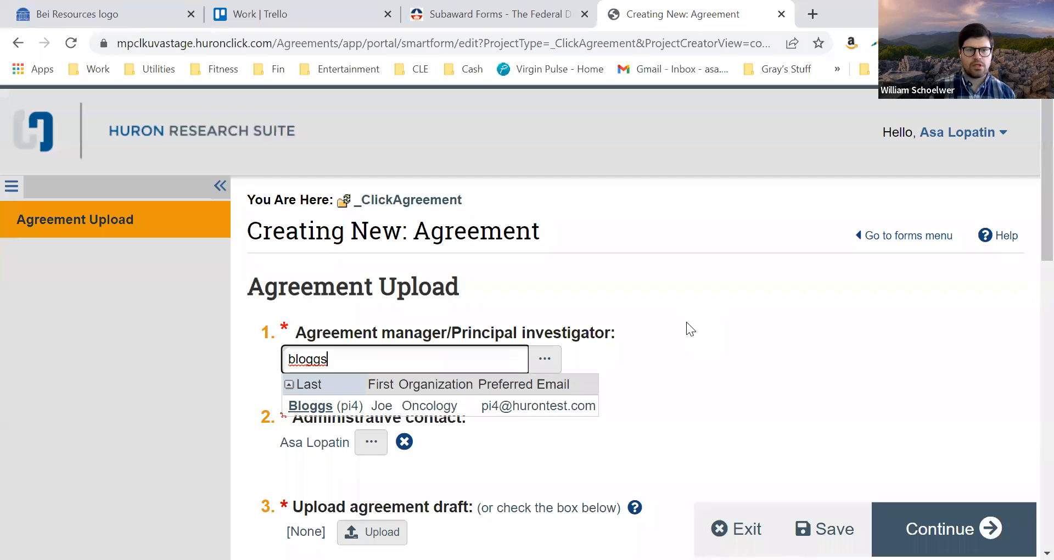
click(377, 404)
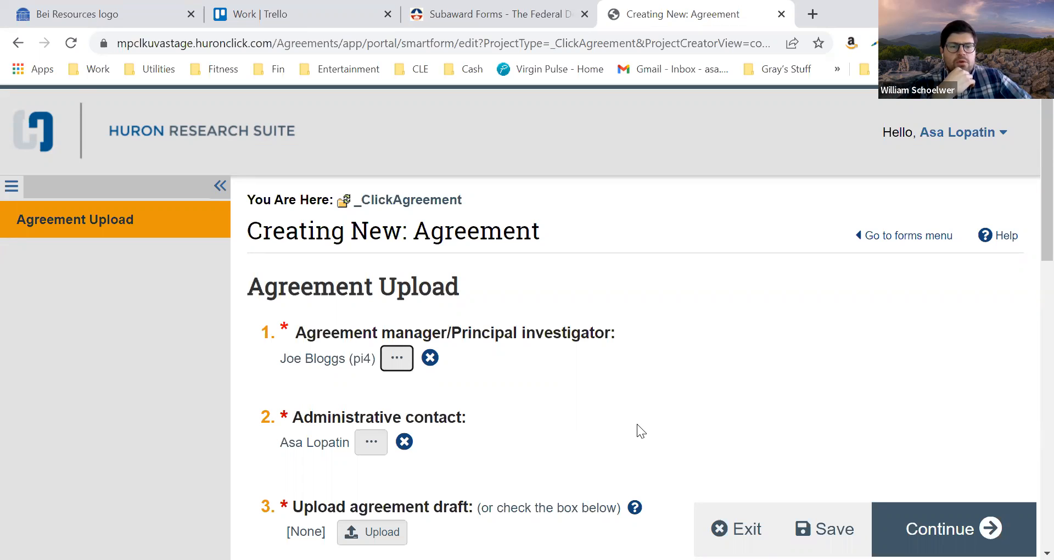
Mark the first draft as generated internally and enter "Test Project" as the project title
scroll(637, 423, down, 3)
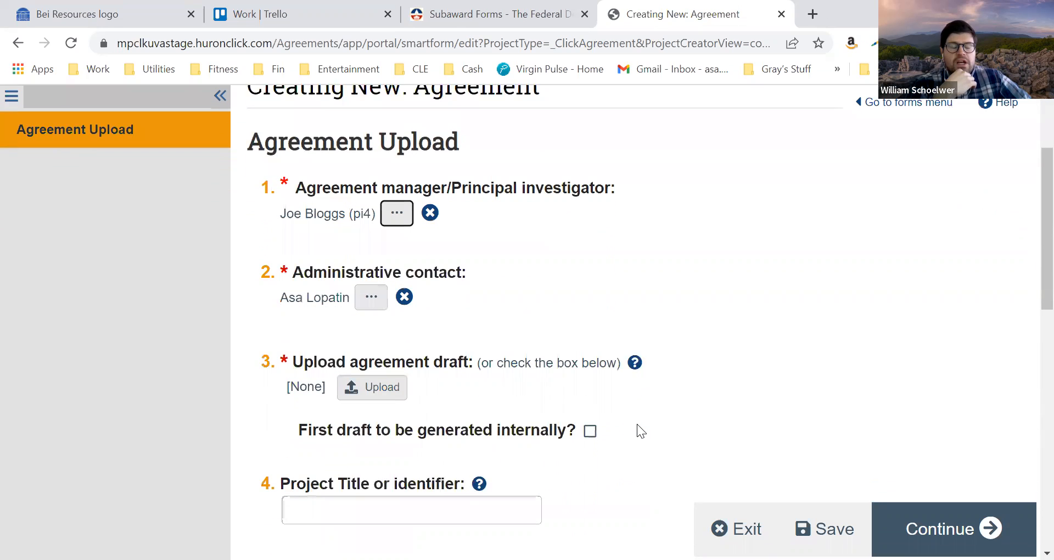
scroll(637, 424, down, 1)
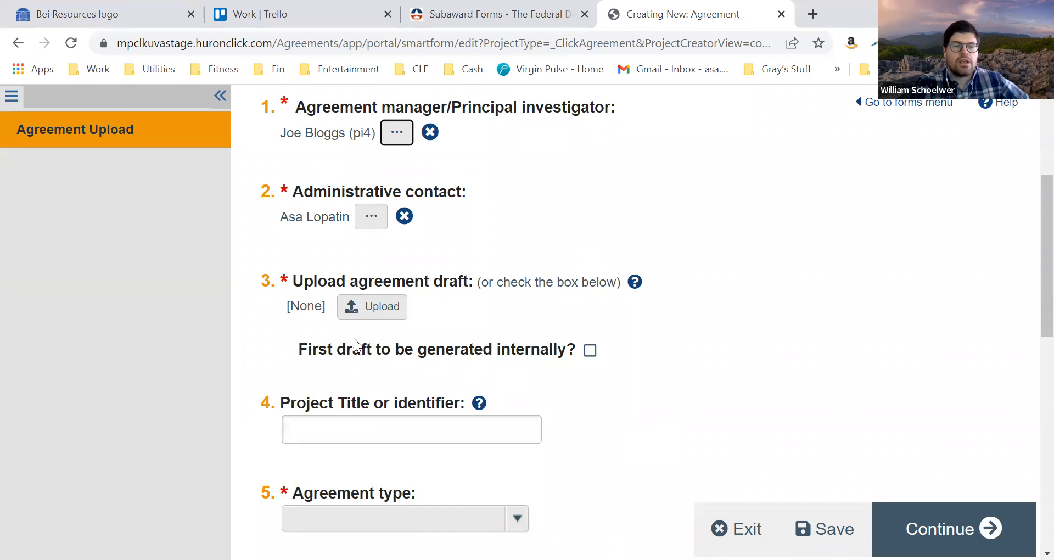
click(590, 352)
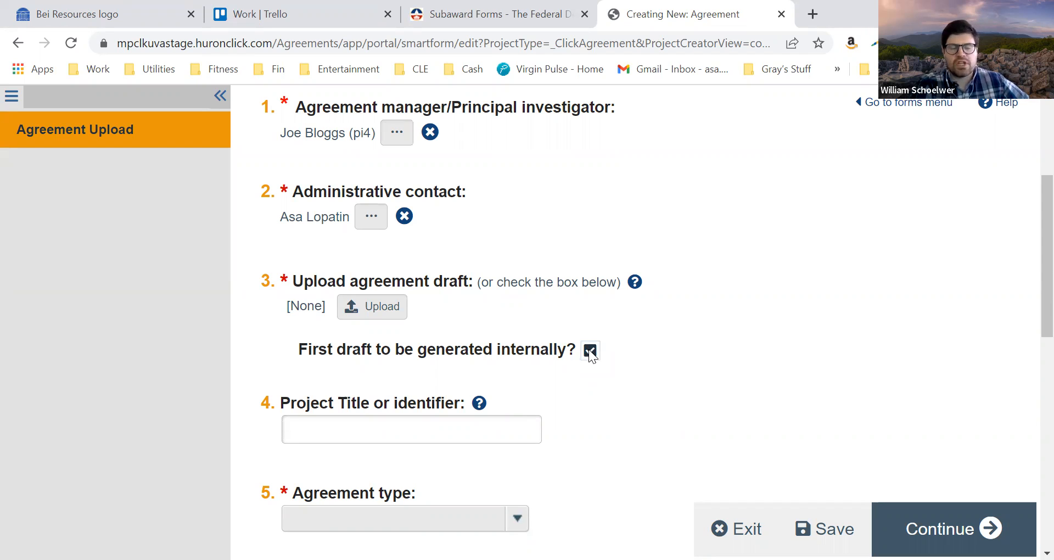
scroll(590, 352, down, 3)
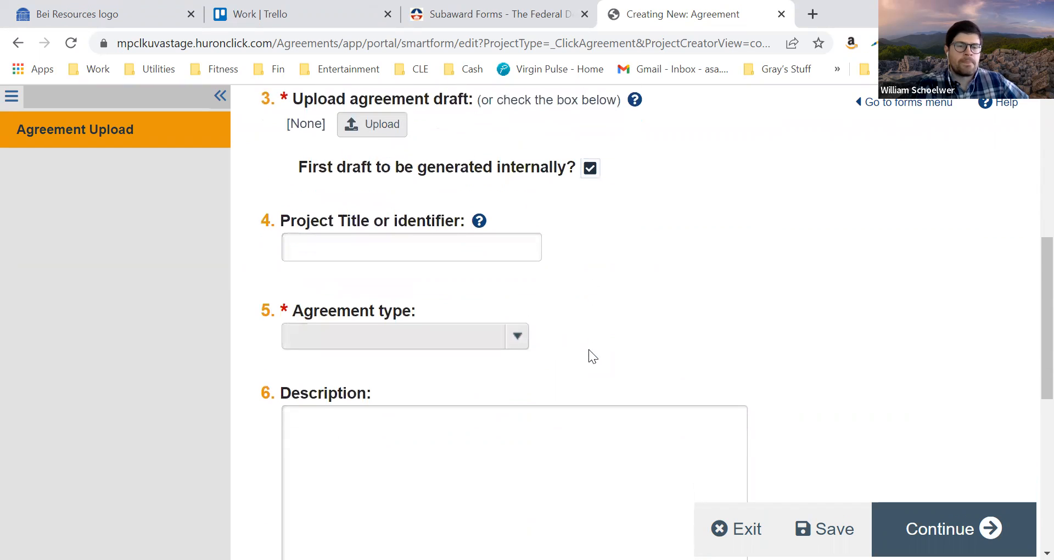
scroll(588, 349, down, 1)
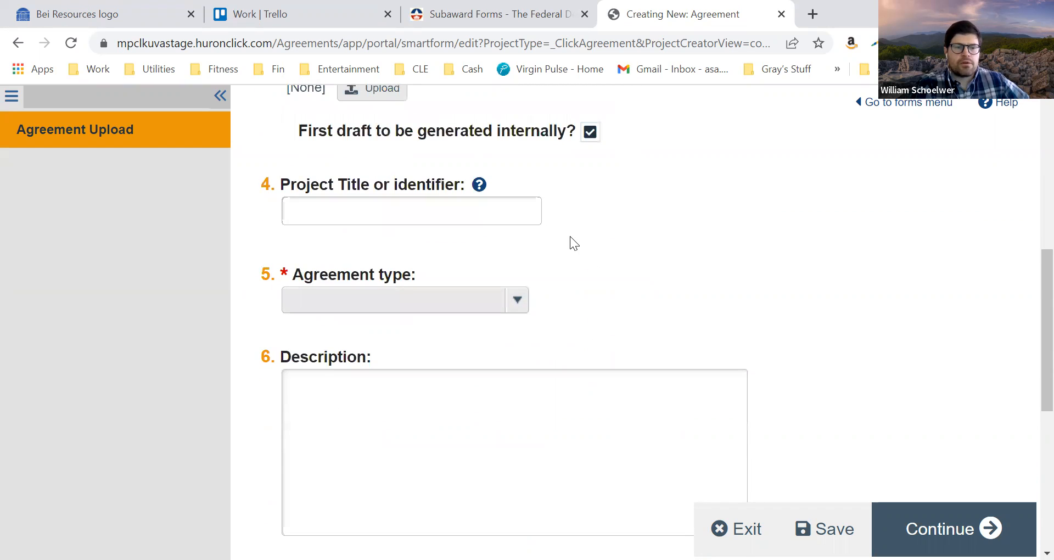
click(445, 212)
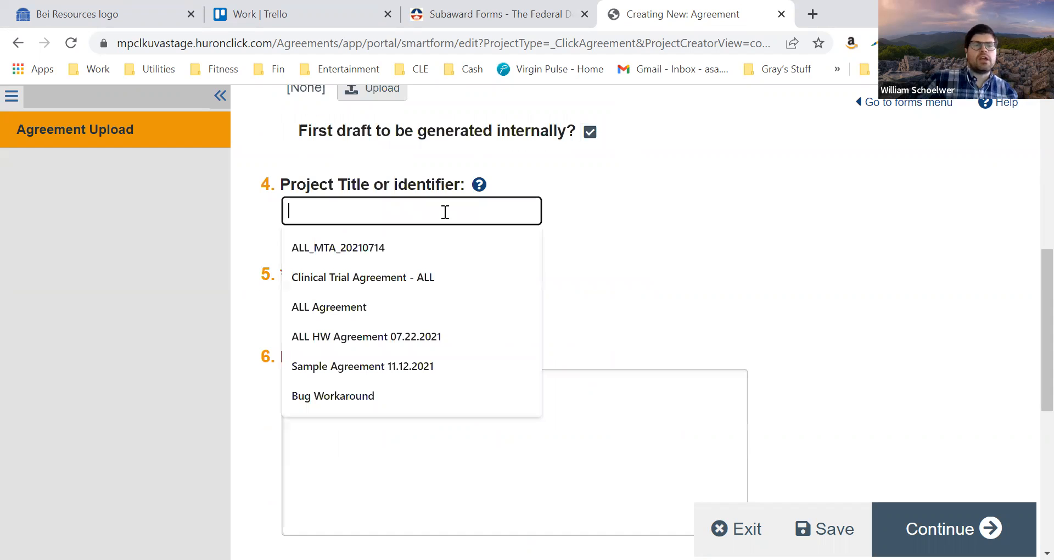
text(Test Project)
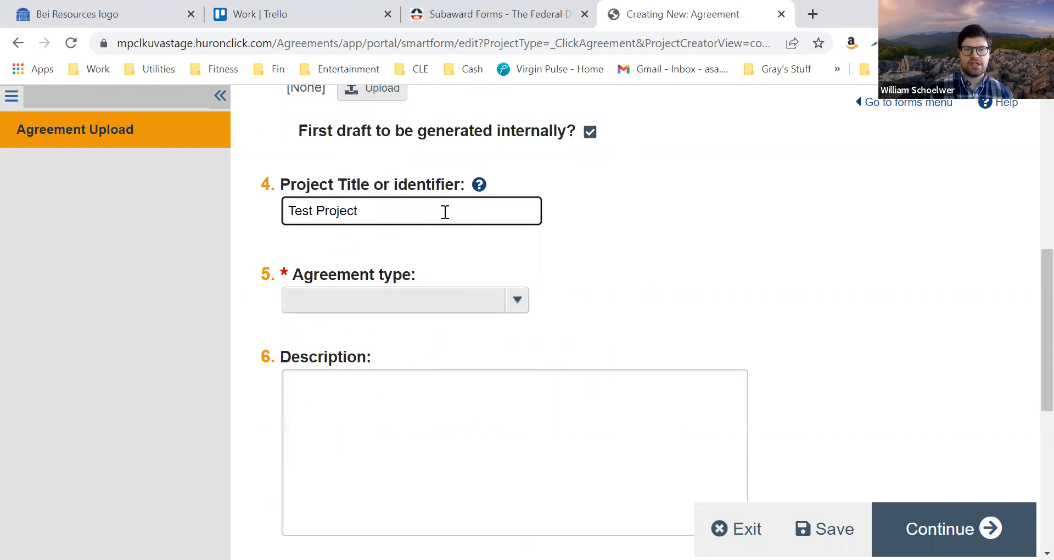
Set the agreement type to Confidentiality Agreement
click(520, 299)
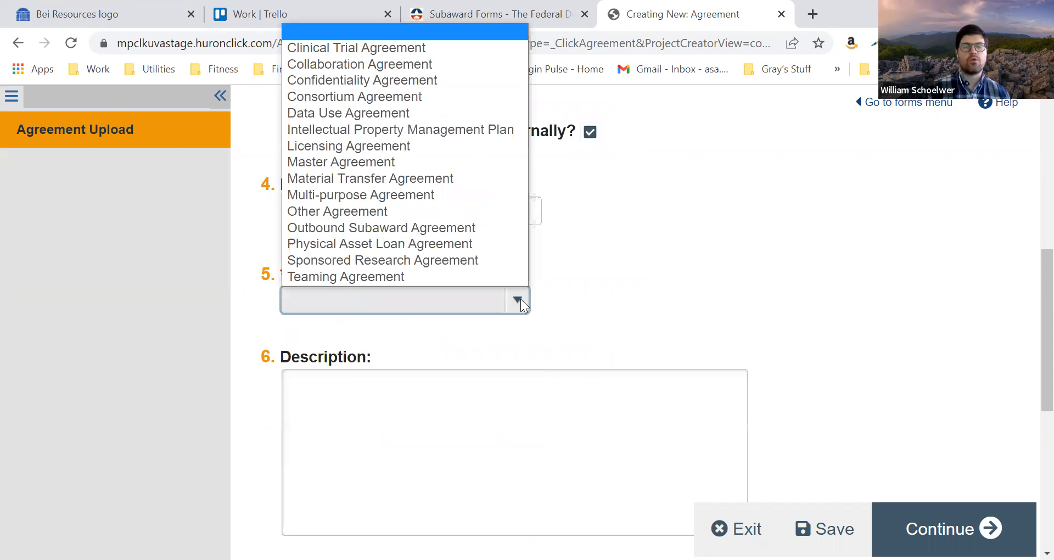
scroll(603, 295, up, 2)
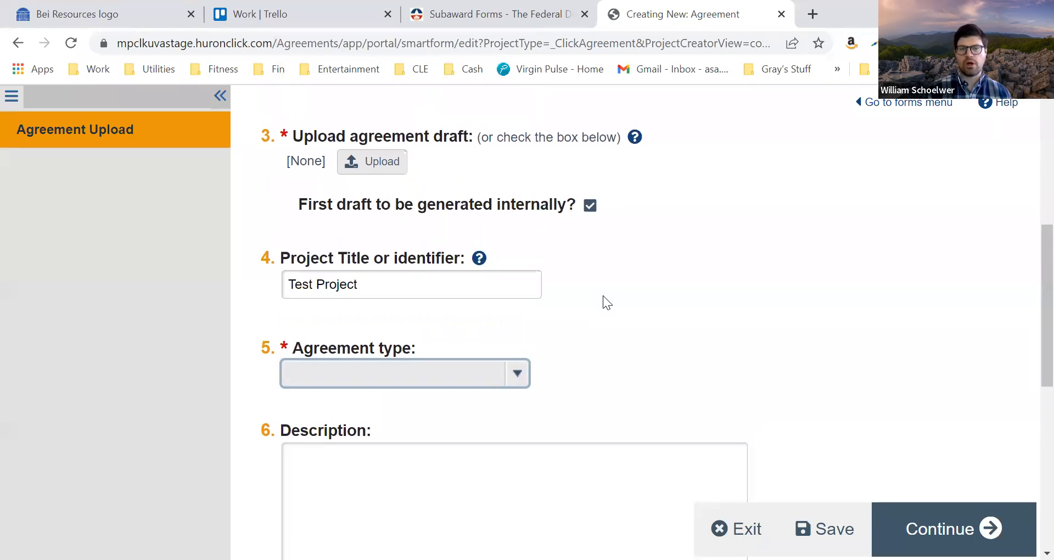
click(524, 380)
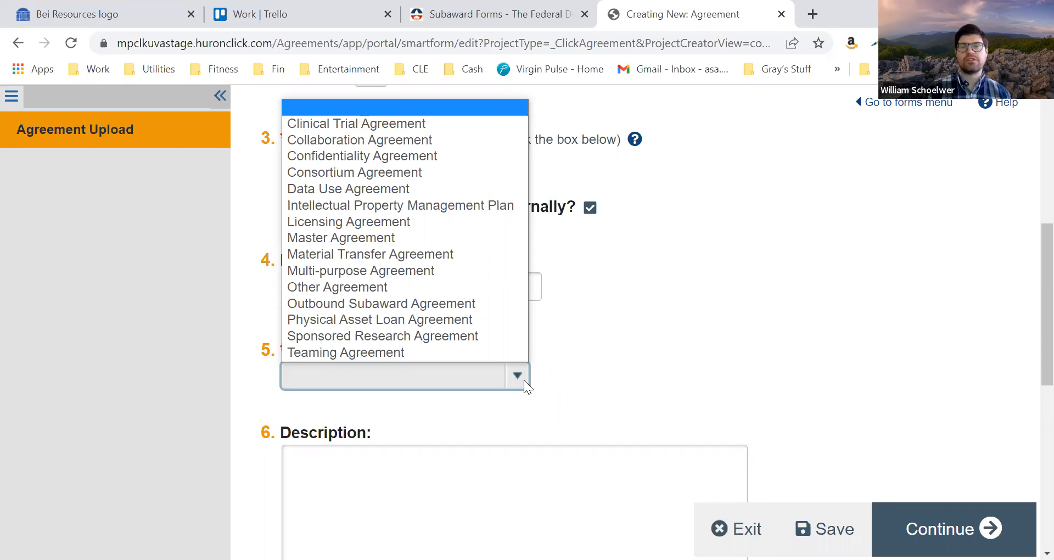
click(596, 374)
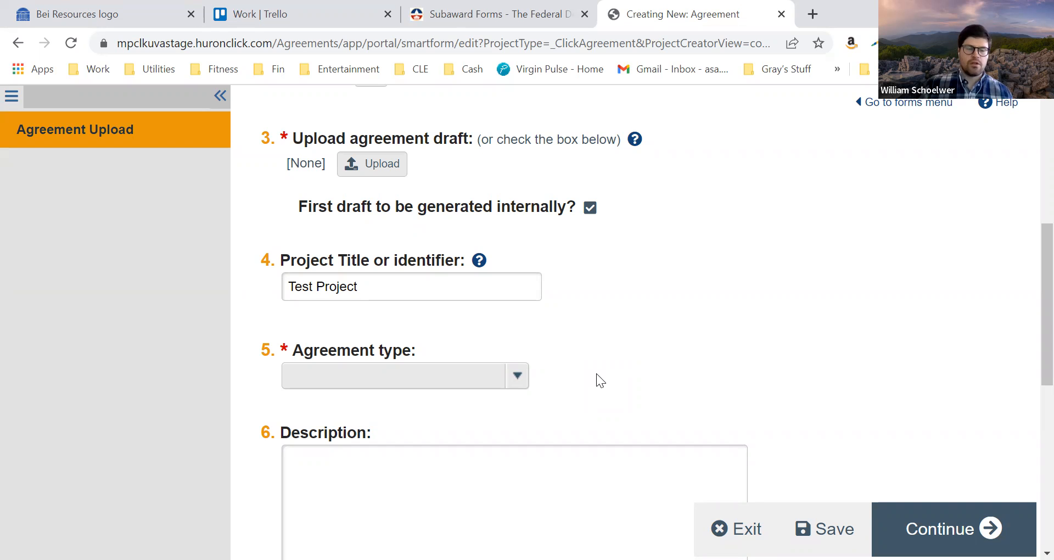
click(519, 379)
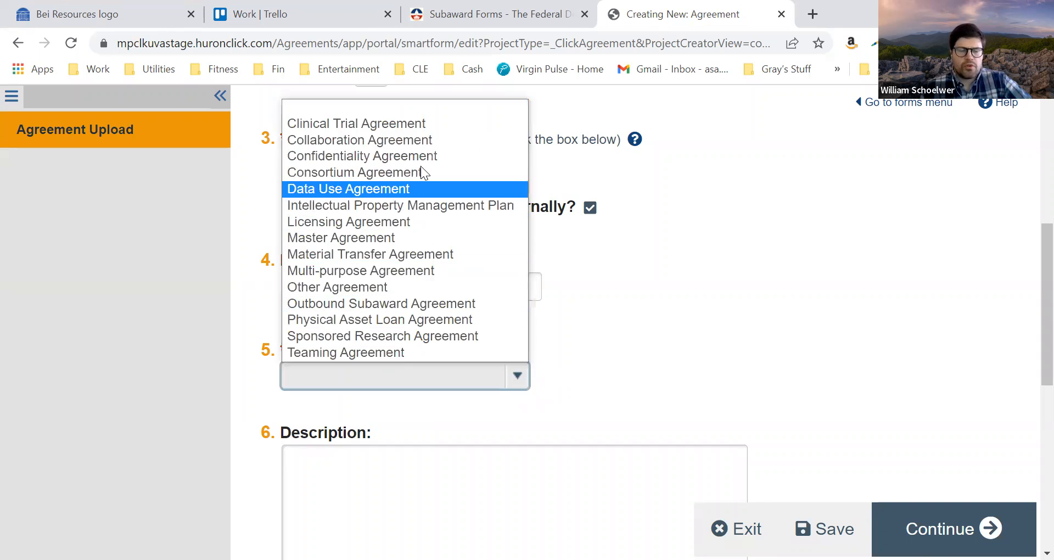
click(411, 158)
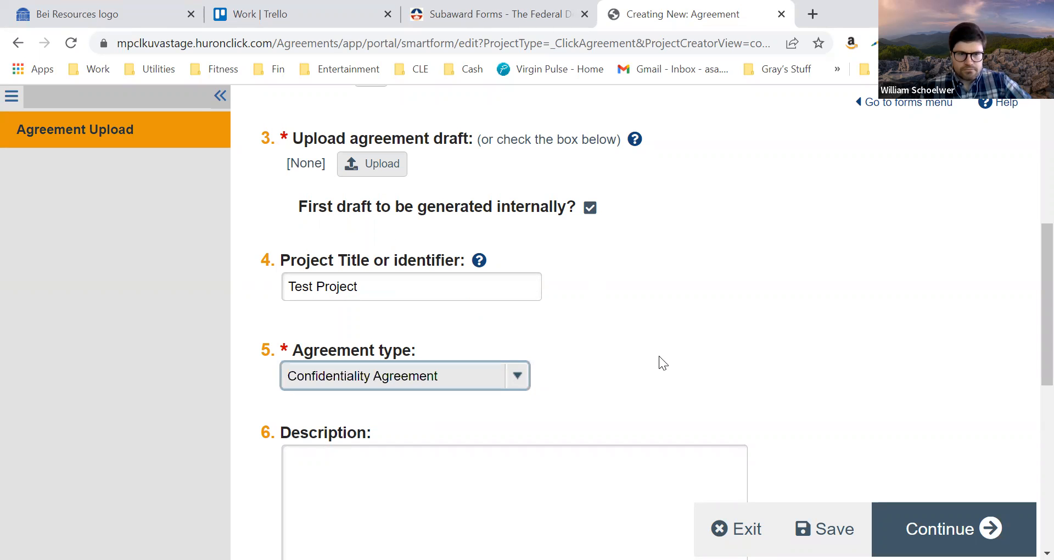
Answer No to the question about UVA funding over $500 to an outside party and continue to General Information
scroll(659, 356, down, 1)
scroll(659, 356, down, 4)
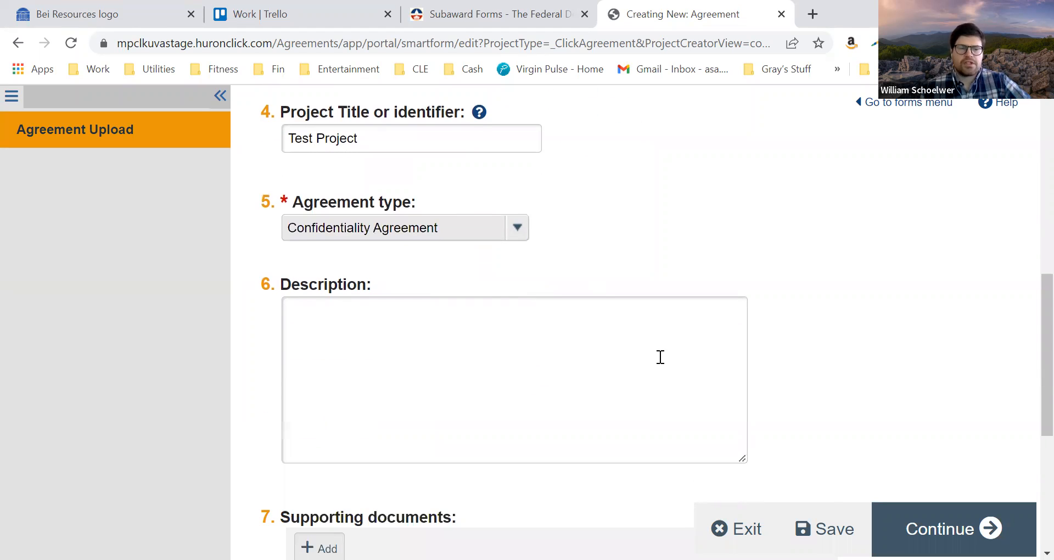
scroll(658, 363, down, 1)
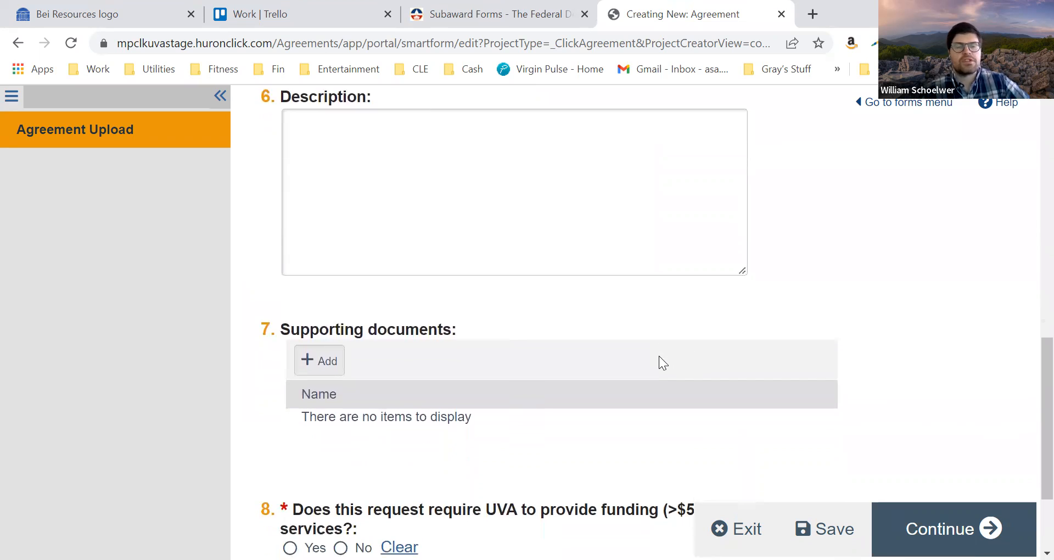
scroll(663, 362, down, 2)
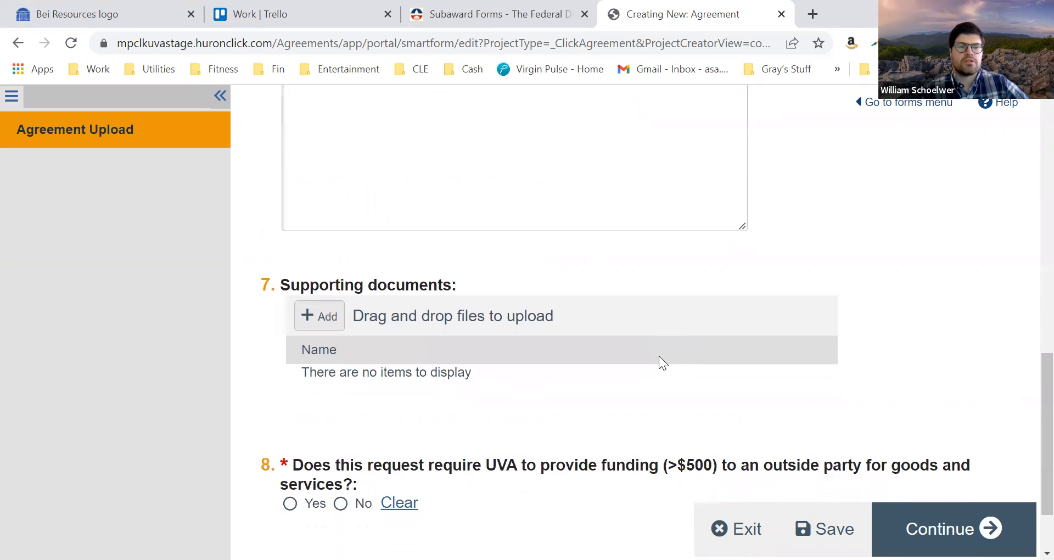
scroll(659, 356, down, 1)
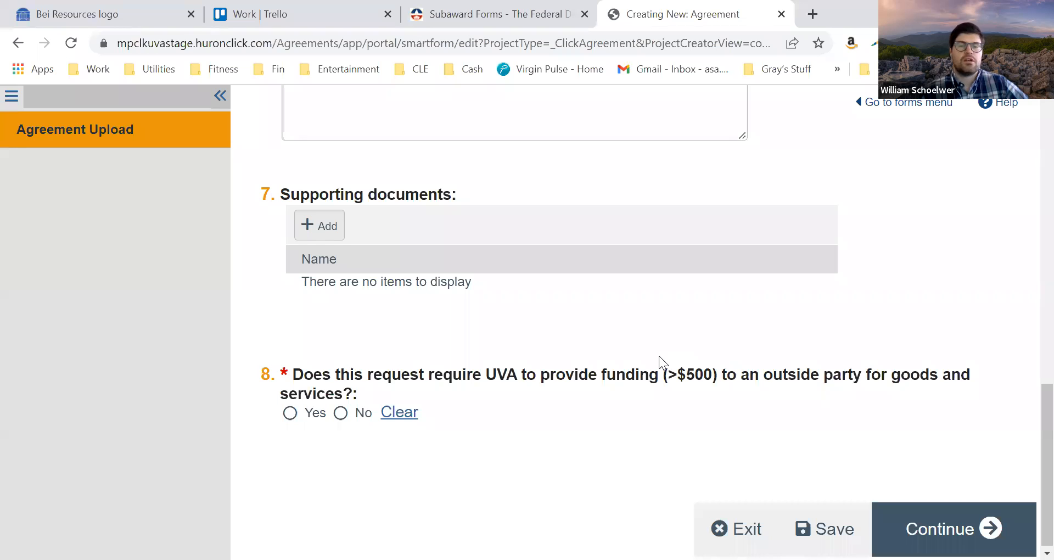
scroll(659, 356, down, 1)
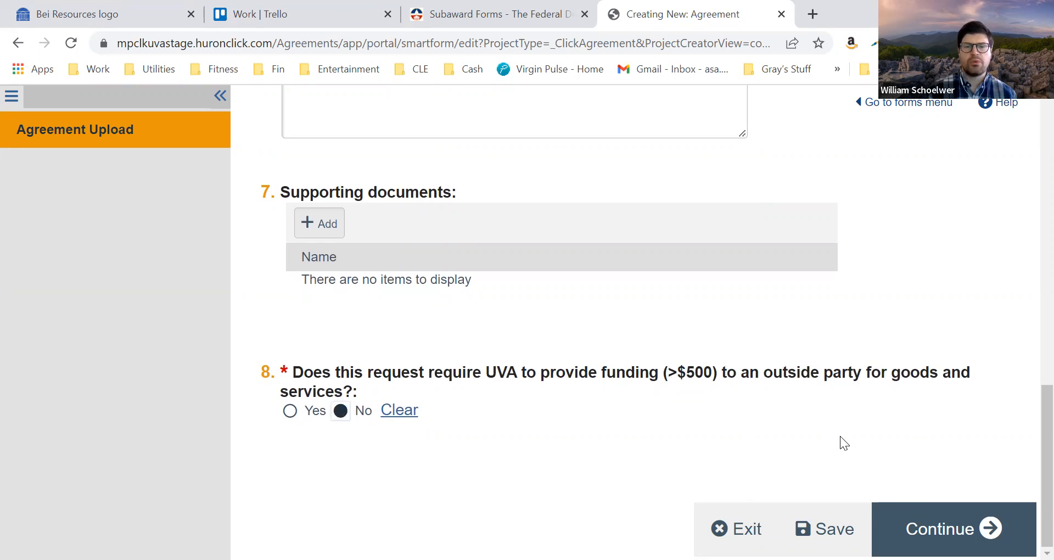
click(929, 524)
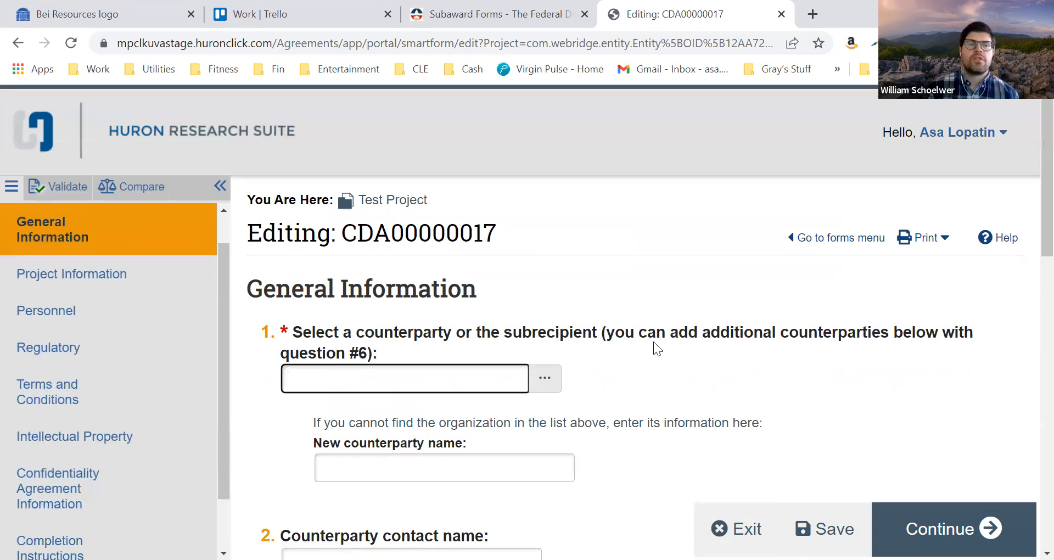
Search the counterparties for "University" and select University of Florida as the agreement's counterparty
scroll(654, 342, down, 2)
scroll(654, 342, down, 1)
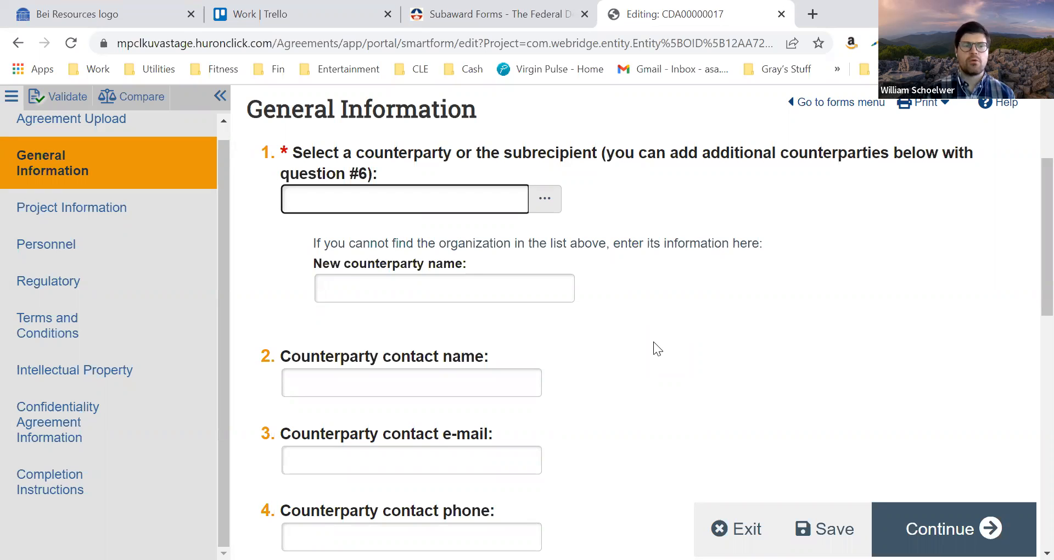
text(Un)
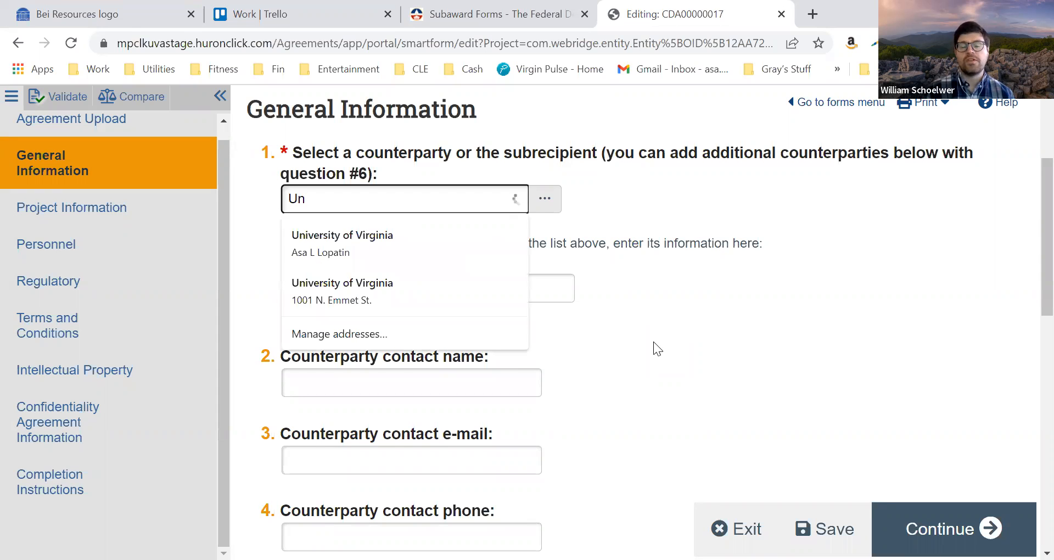
text(iversity)
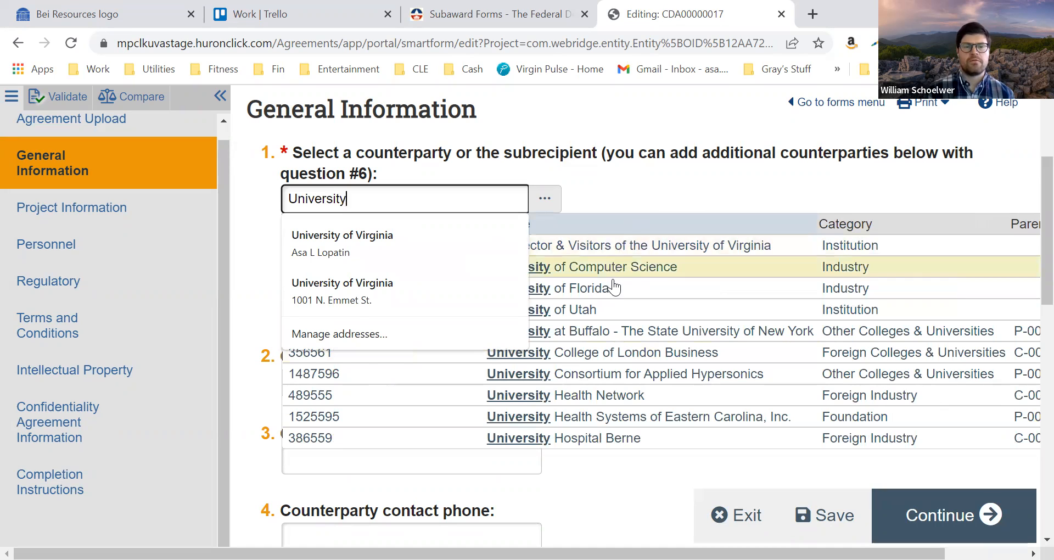
click(611, 284)
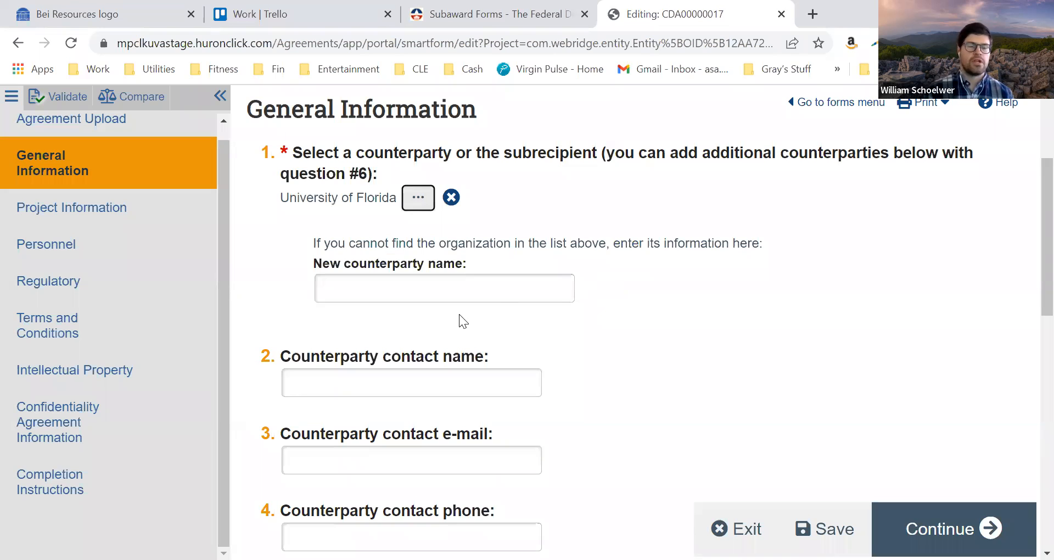
Review the remaining General Information questions, from counterparty contact details to counterparty address, and continue to Project Information
click(432, 380)
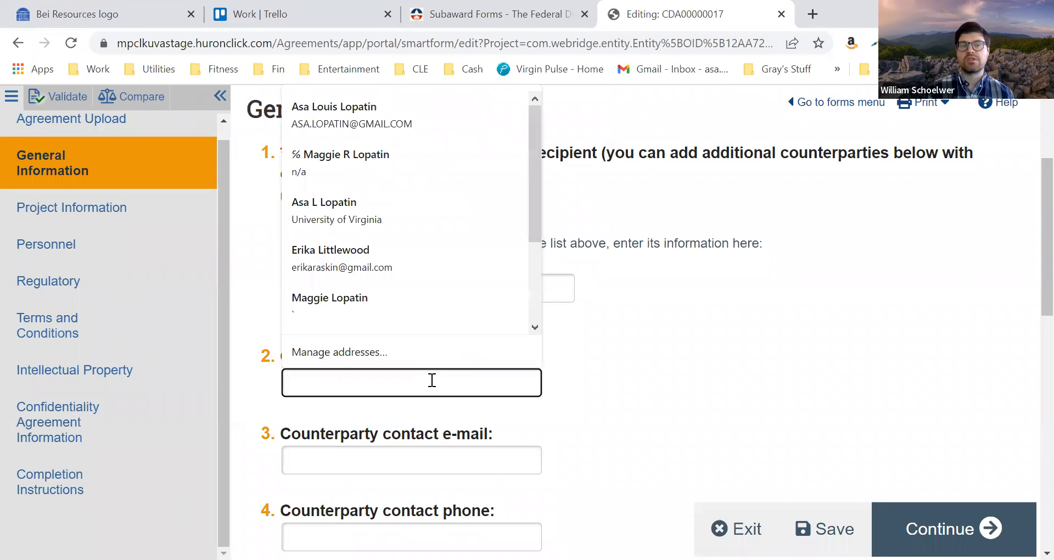
click(646, 385)
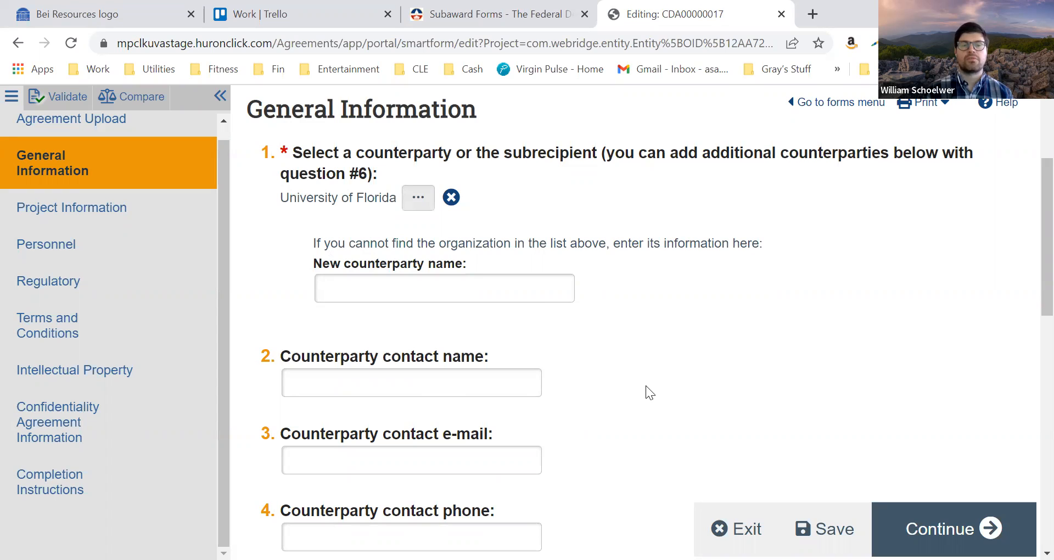
scroll(646, 385, down, 3)
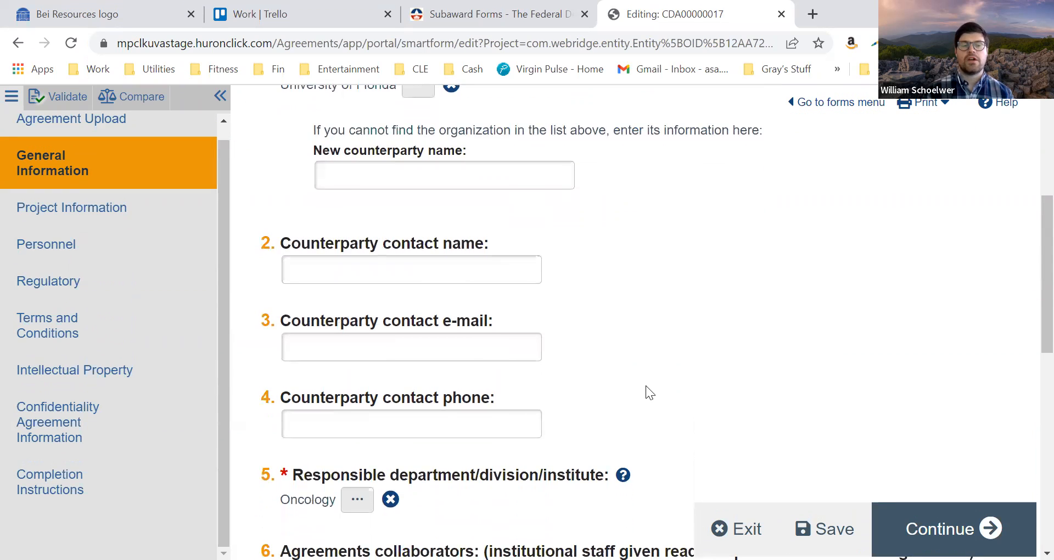
scroll(645, 385, down, 2)
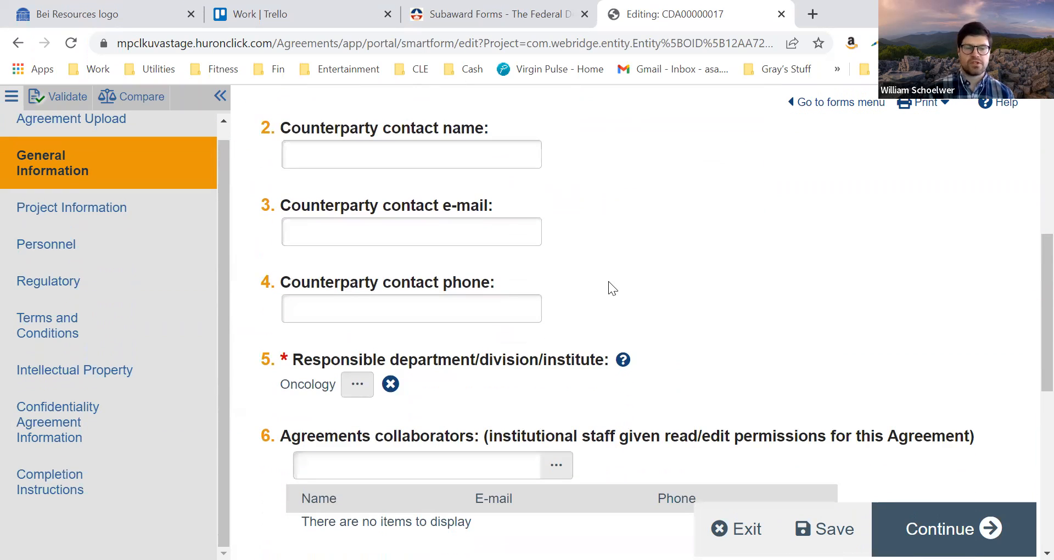
scroll(609, 281, down, 4)
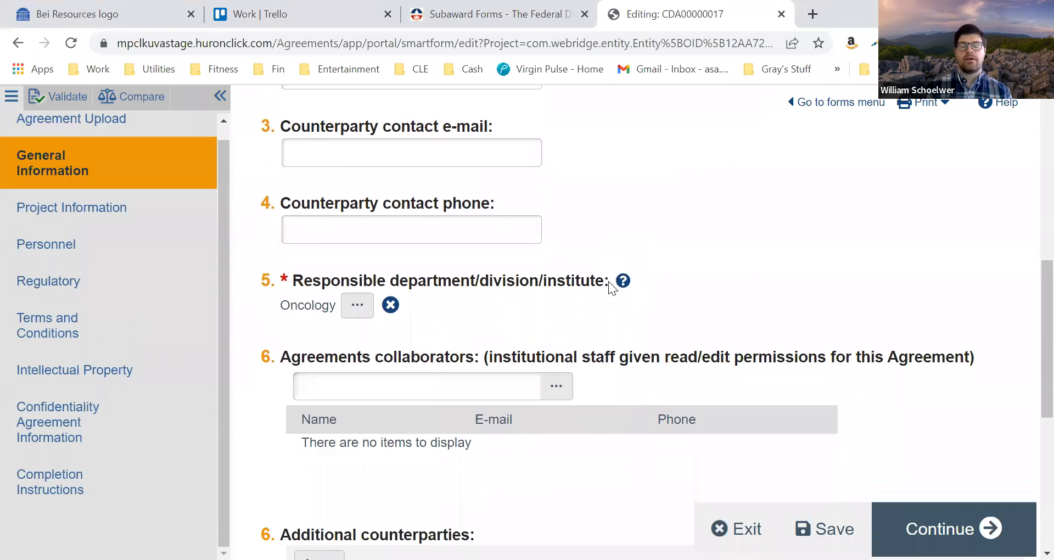
scroll(608, 281, down, 5)
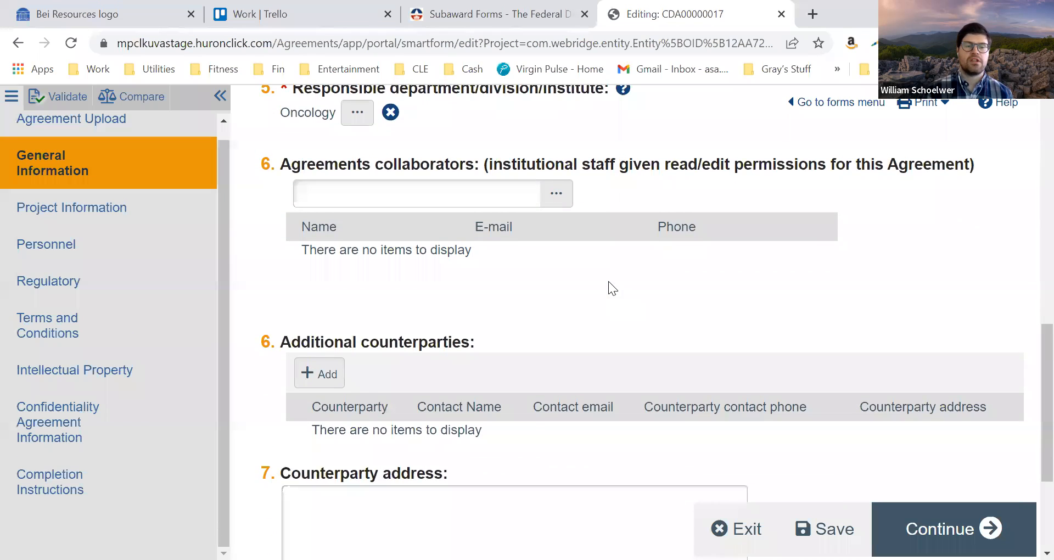
scroll(608, 281, down, 2)
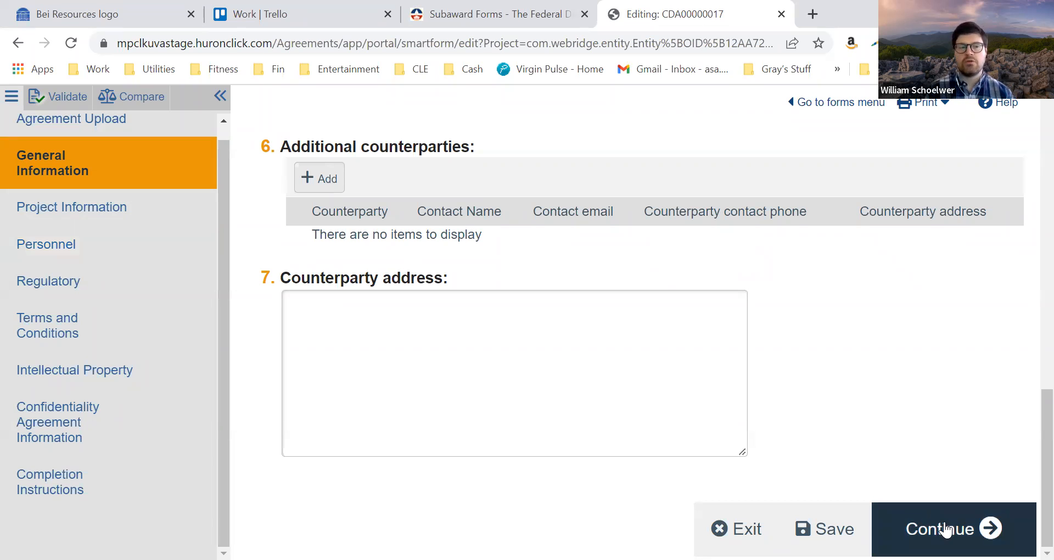
click(944, 529)
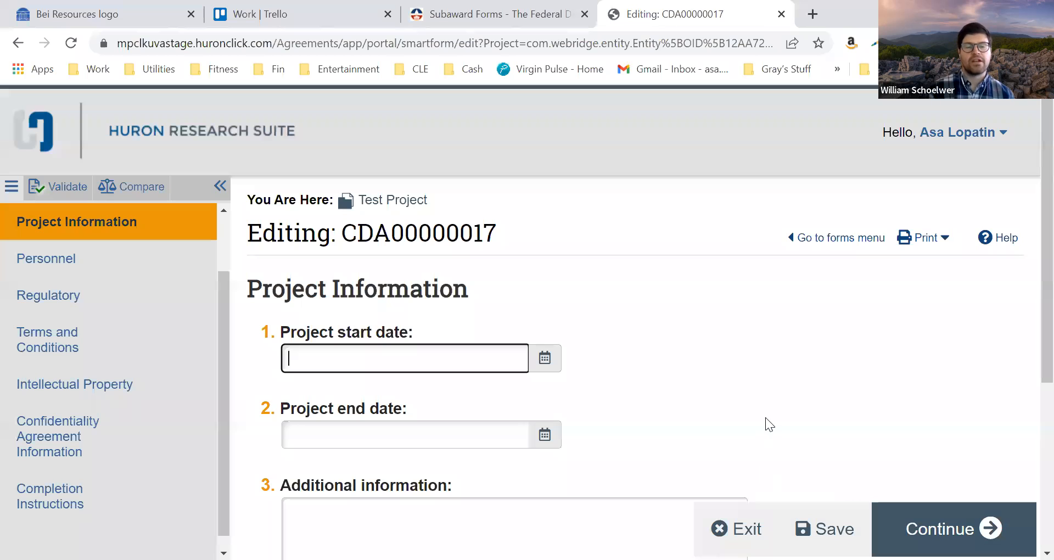
Review the Project Information questions and try to continue without answering them
scroll(713, 388, down, 3)
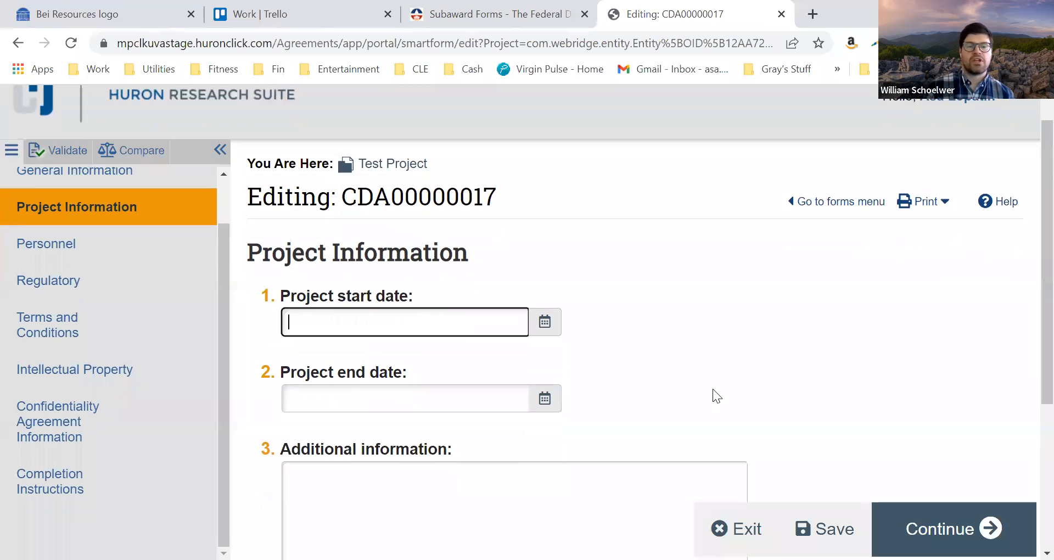
scroll(714, 389, down, 2)
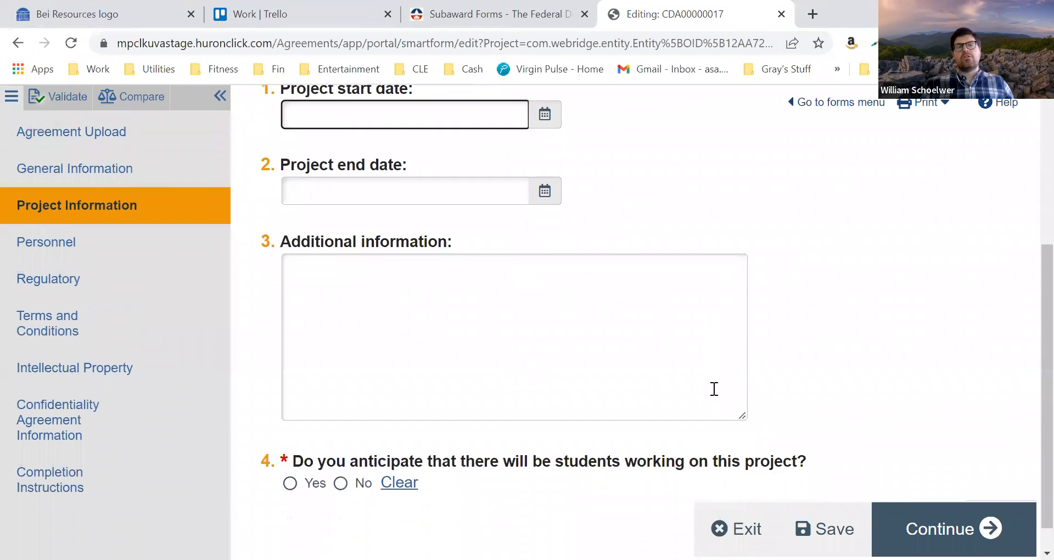
click(914, 524)
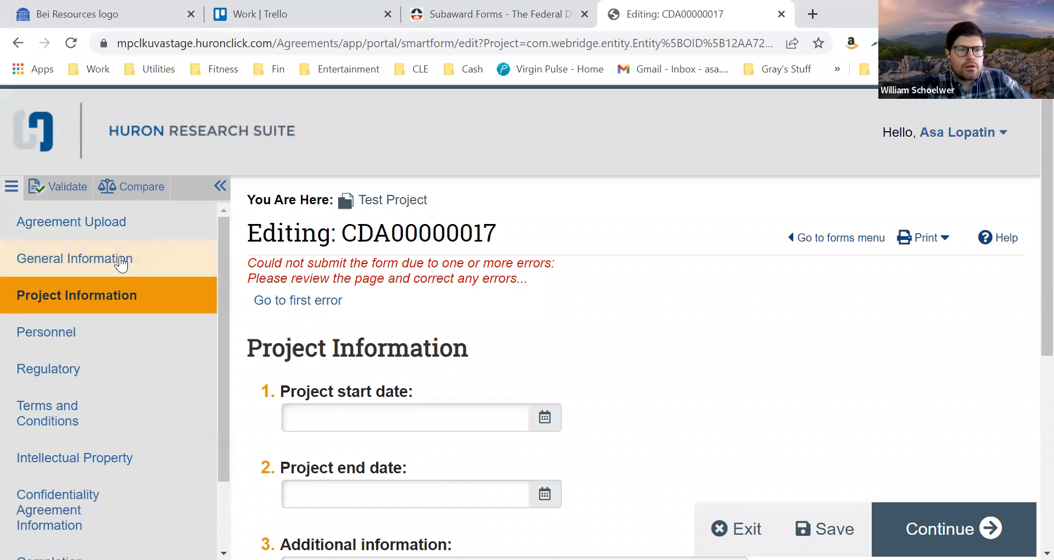
Return to General Information and add American Society for Apheresis as an additional counterparty, choosing to add another one
click(121, 258)
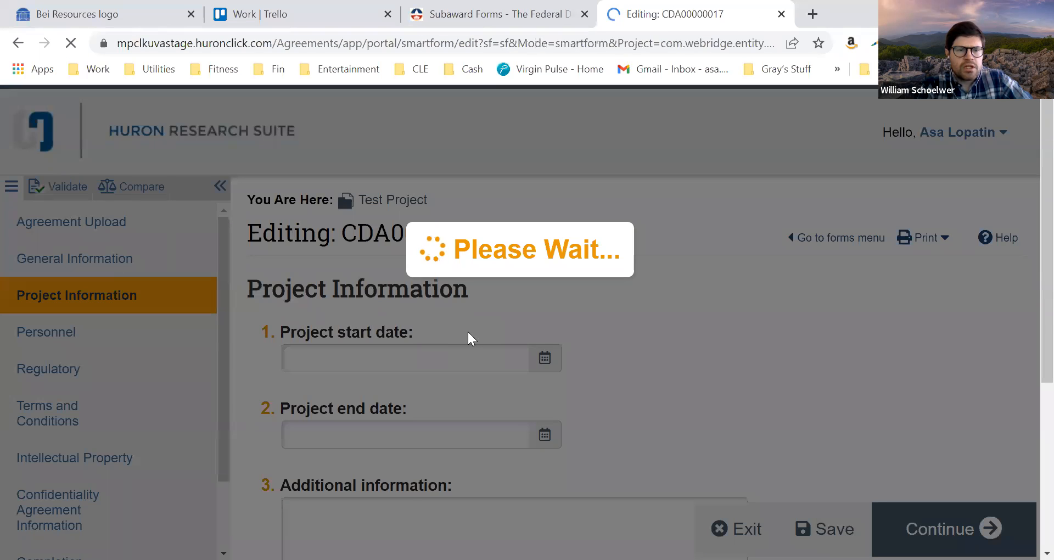
scroll(657, 340, down, 2)
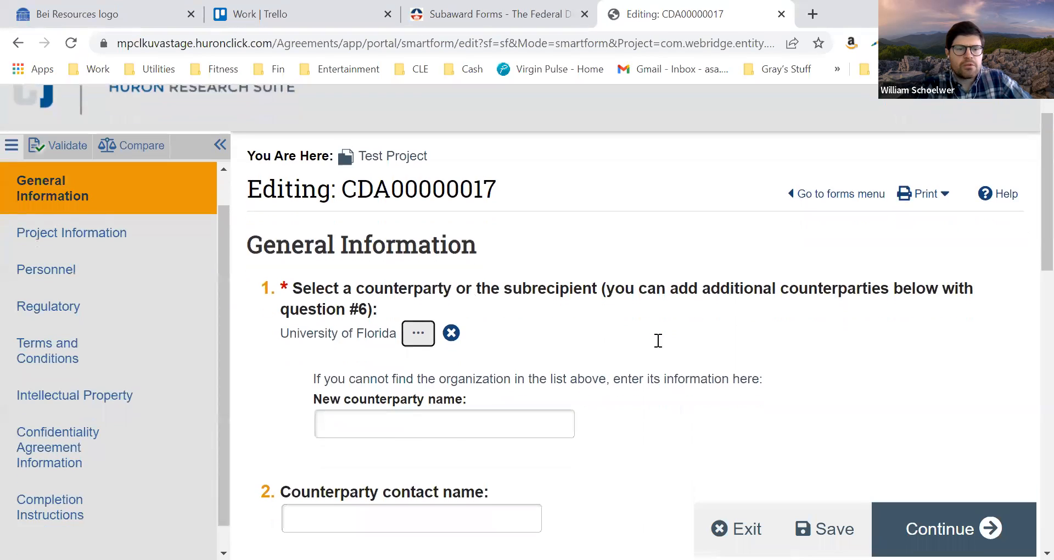
scroll(657, 340, down, 3)
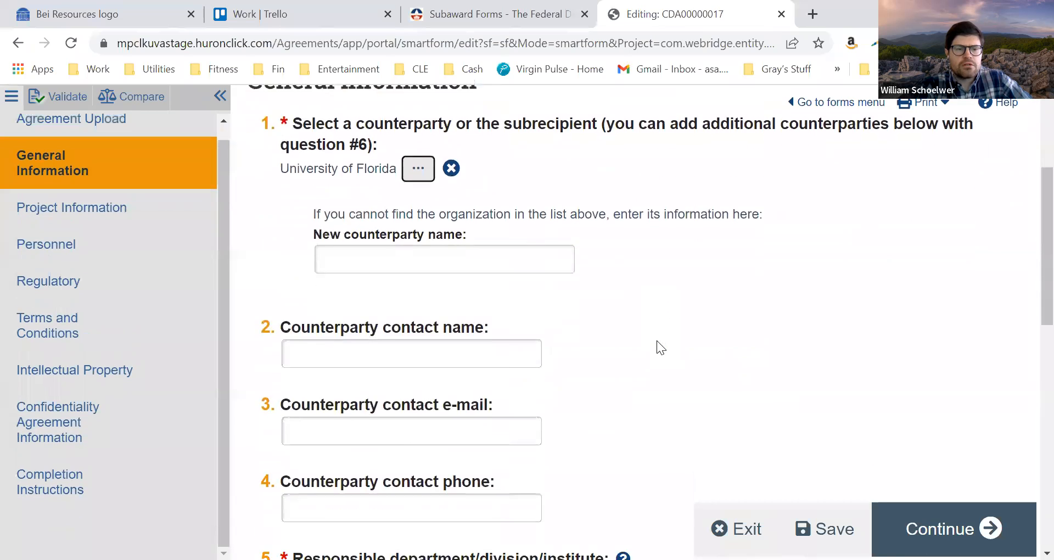
scroll(657, 340, down, 8)
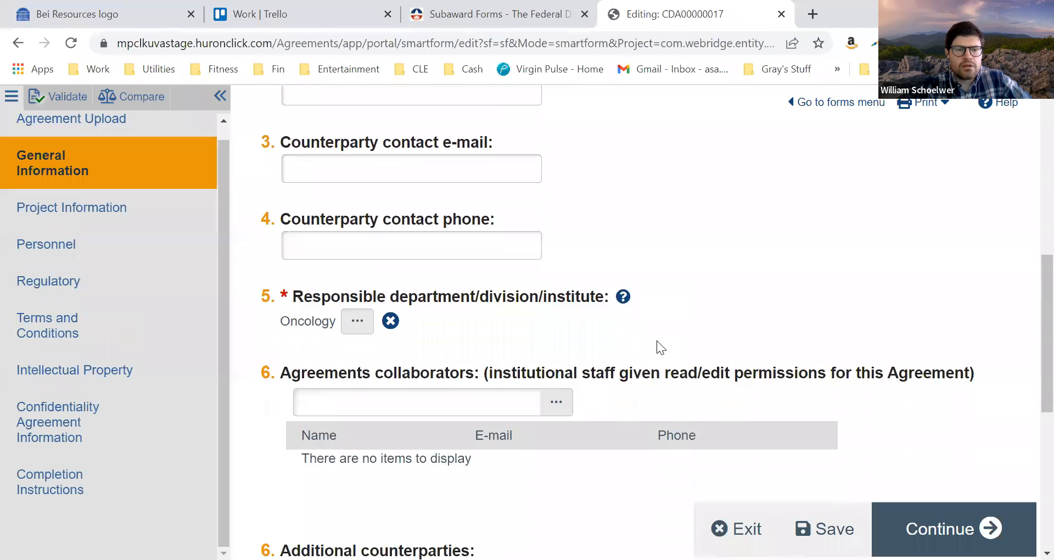
scroll(657, 340, down, 2)
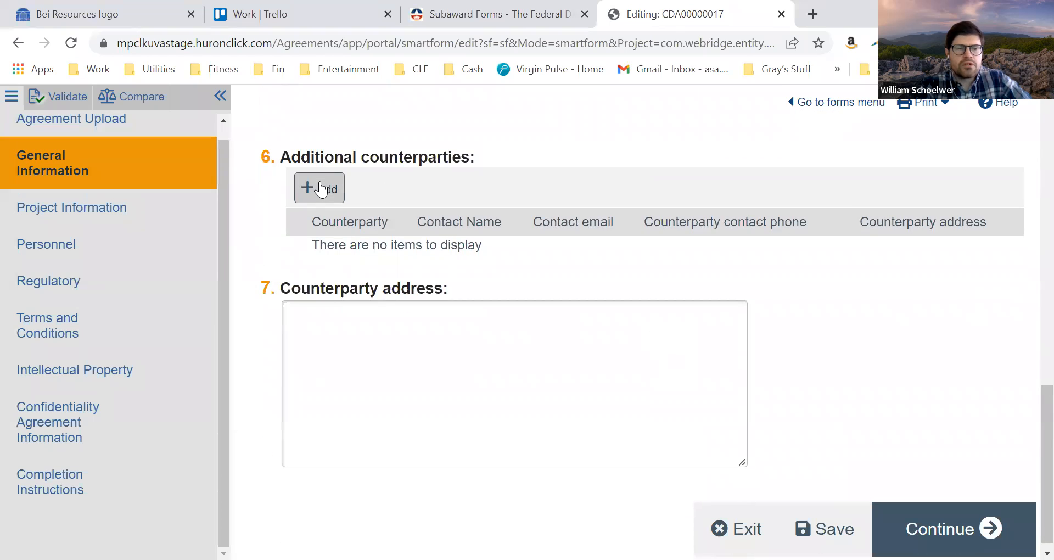
click(321, 186)
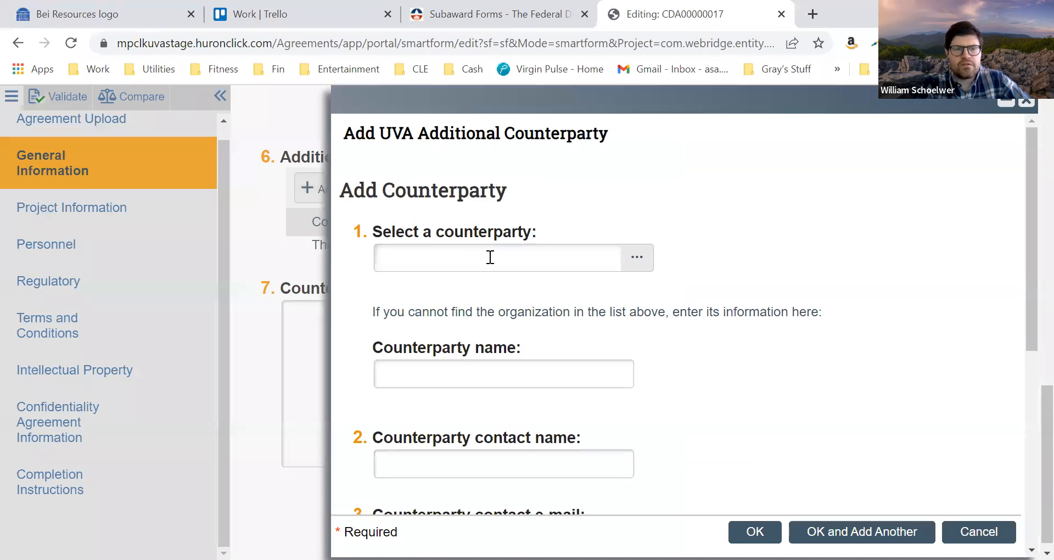
click(636, 261)
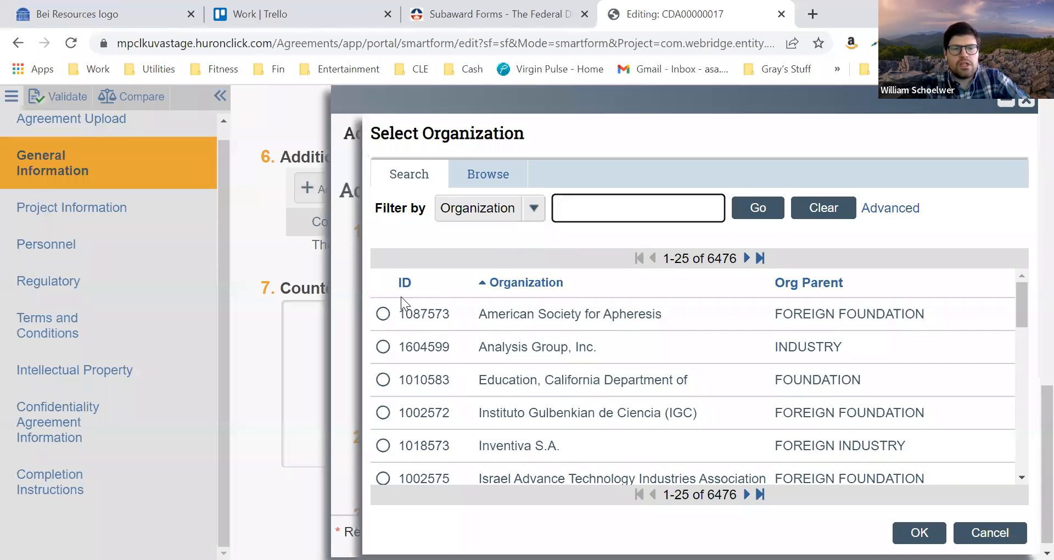
click(383, 314)
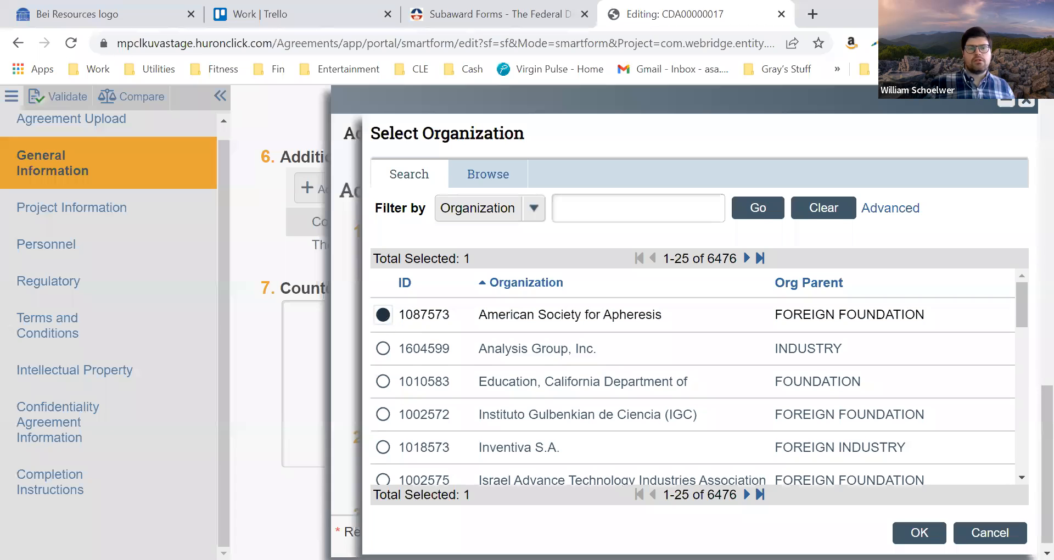
click(919, 533)
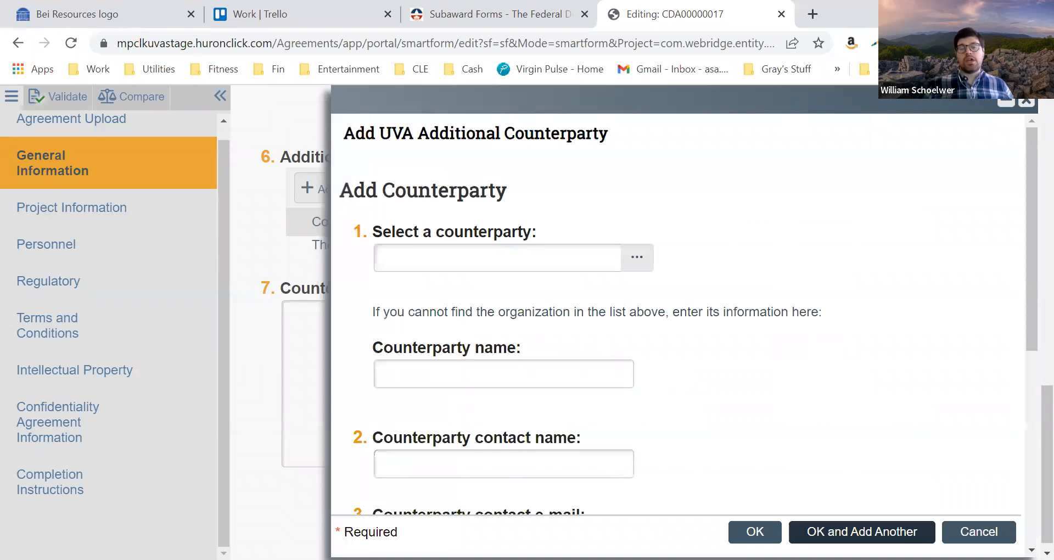
scroll(685, 396, down, 6)
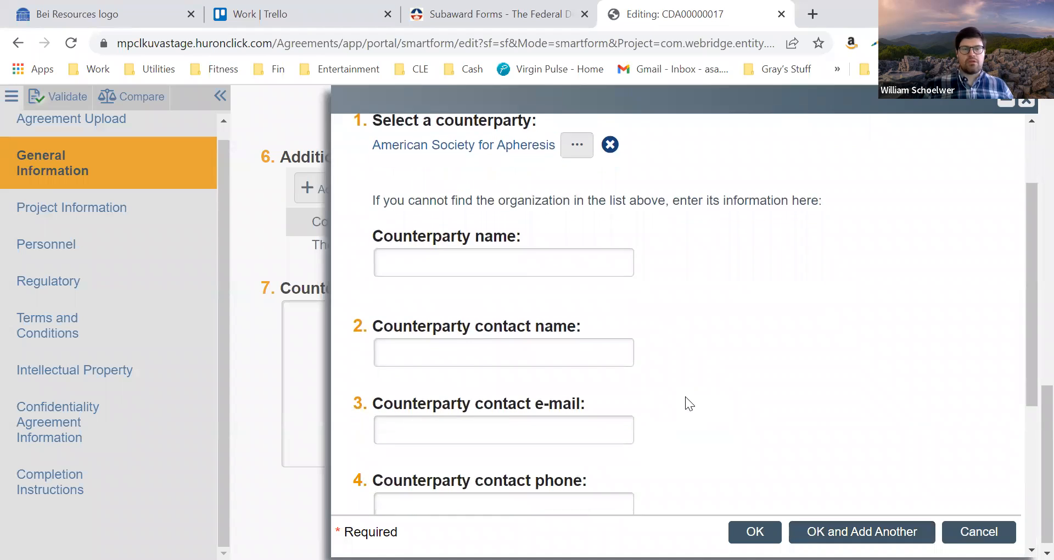
scroll(687, 396, down, 1)
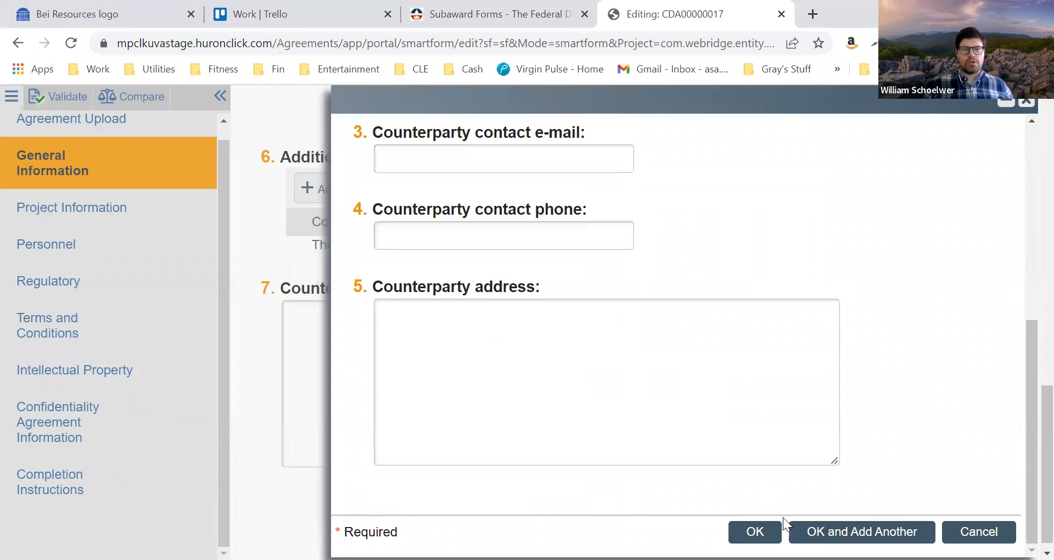
click(861, 531)
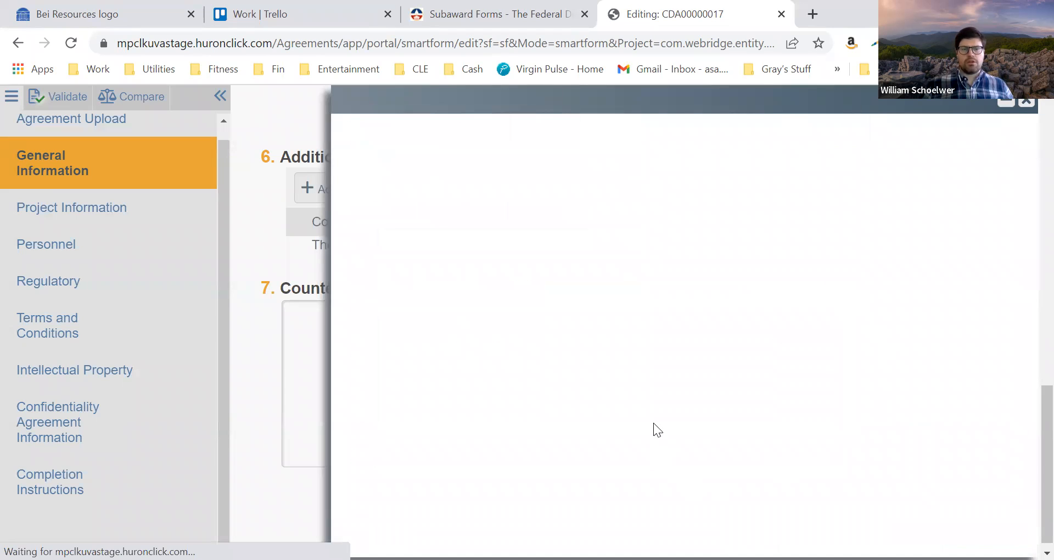
Add Inventiva S.A. as the second additional counterparty and finish adding counterparties
click(637, 257)
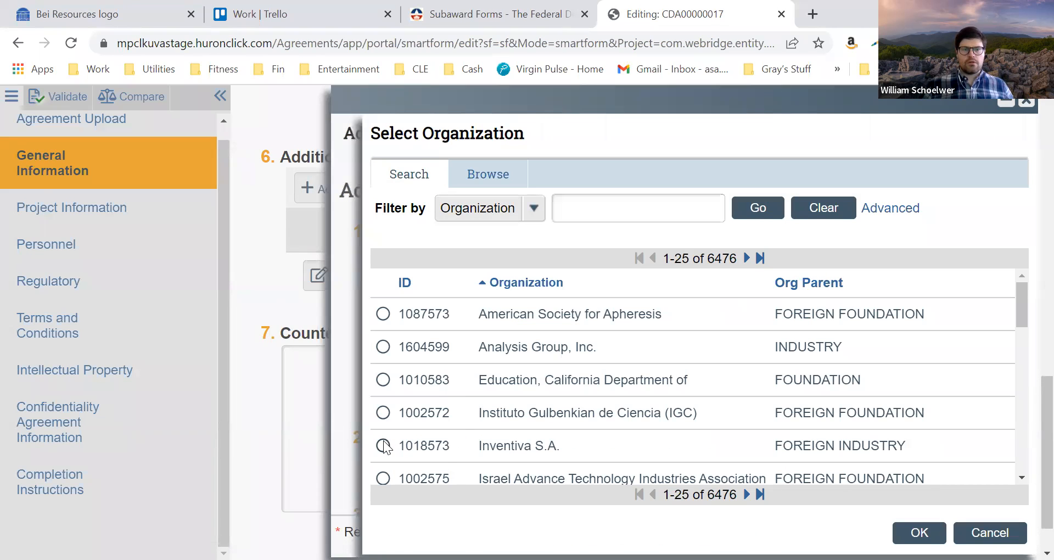
click(384, 445)
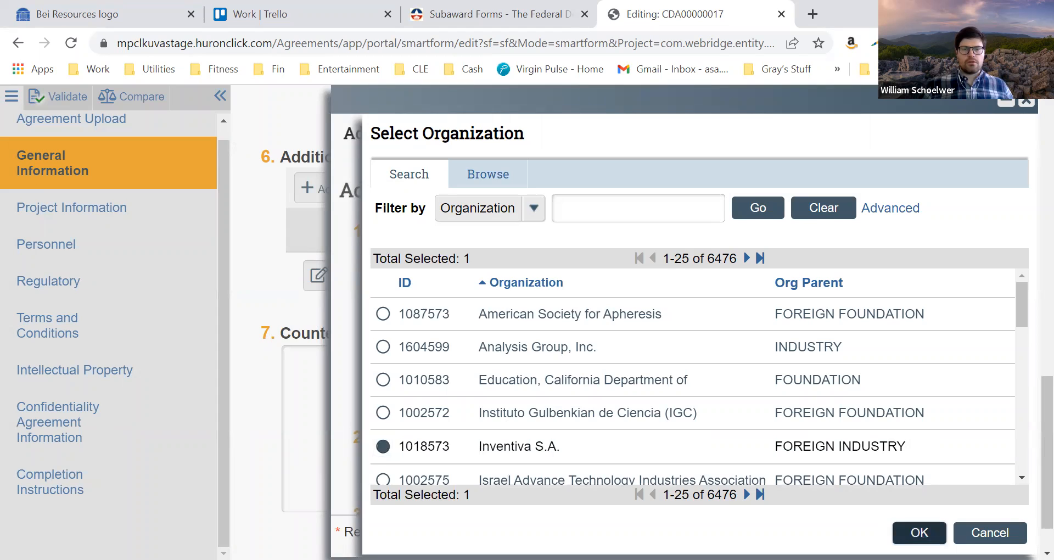
click(920, 533)
click(753, 533)
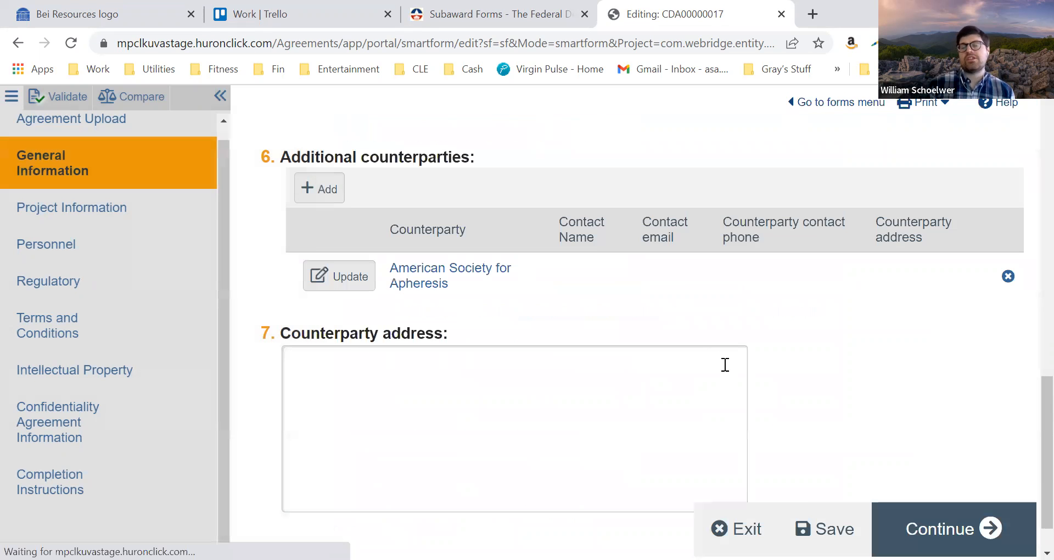
Review the General Information form and exit to the agreement's workspace, ignoring the changes
scroll(816, 377, down, 2)
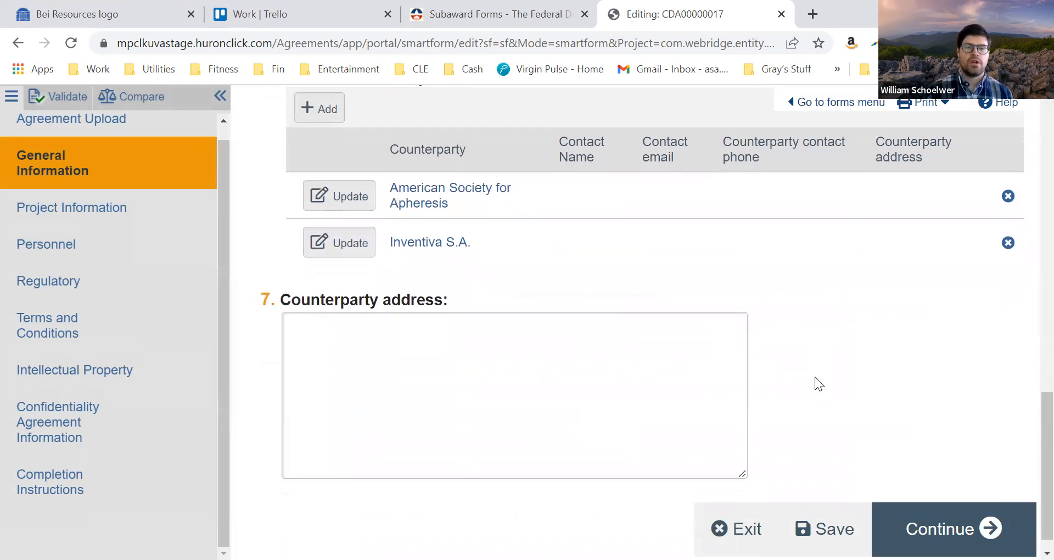
scroll(815, 377, down, 1)
scroll(815, 376, up, 1)
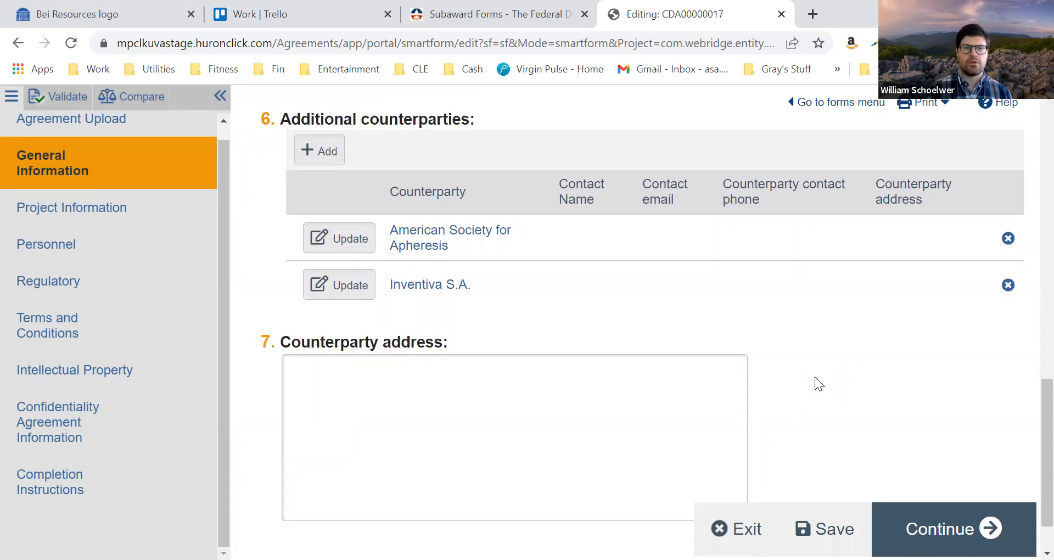
scroll(814, 377, up, 15)
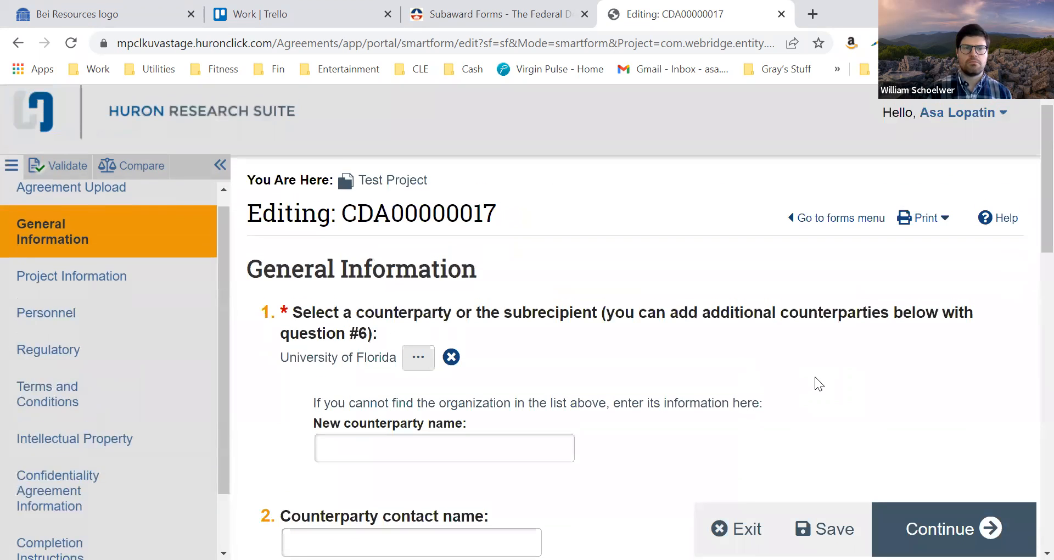
click(401, 449)
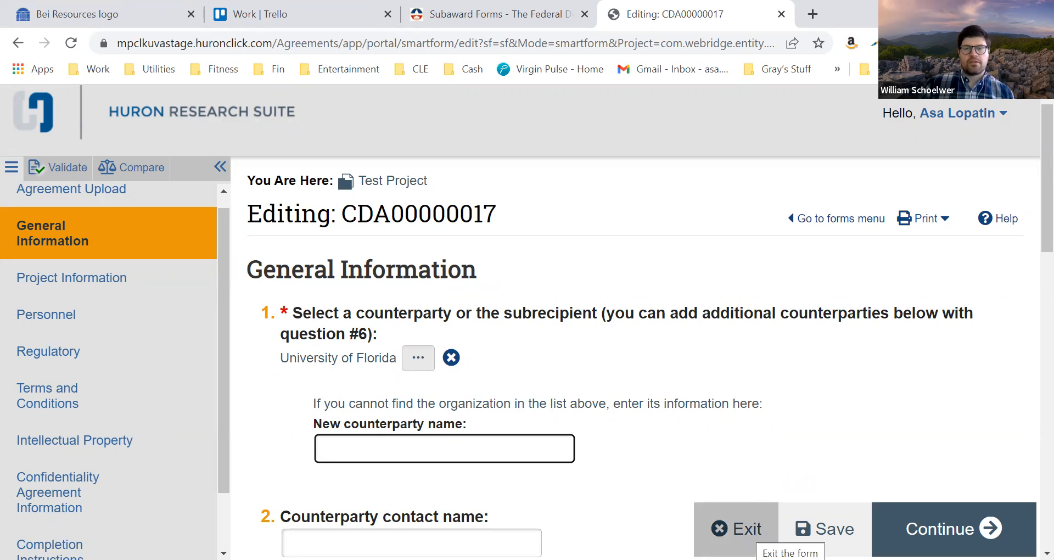
click(746, 529)
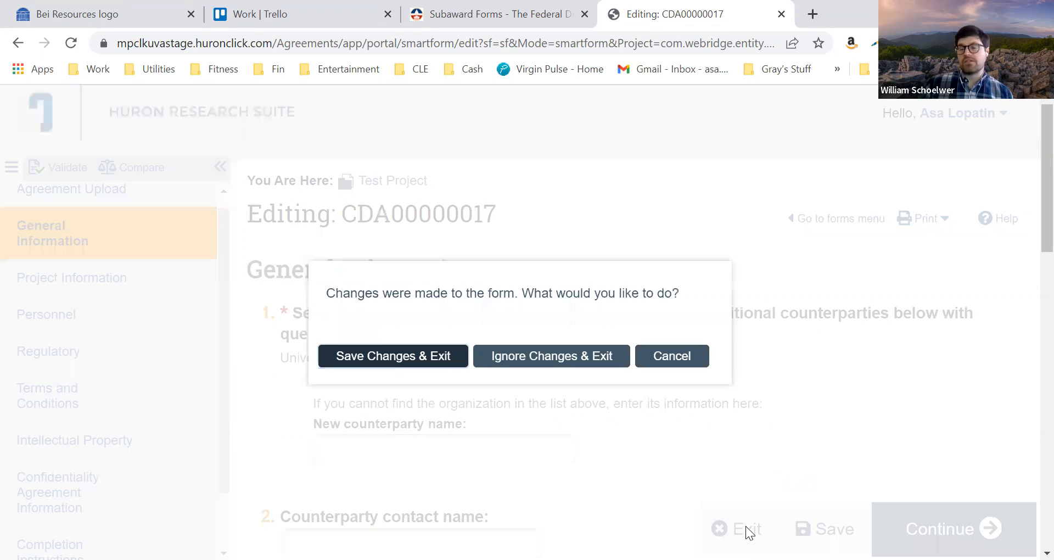
click(562, 361)
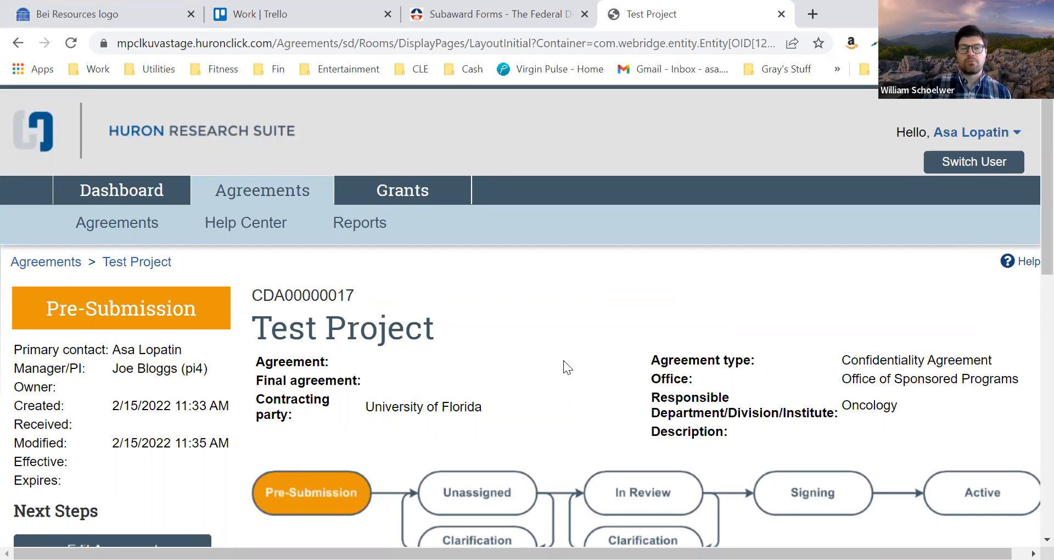
Review the Test Project workspace, including its workflow diagram, correspondence lists and available activities
scroll(563, 360, down, 1)
scroll(563, 360, down, 1)
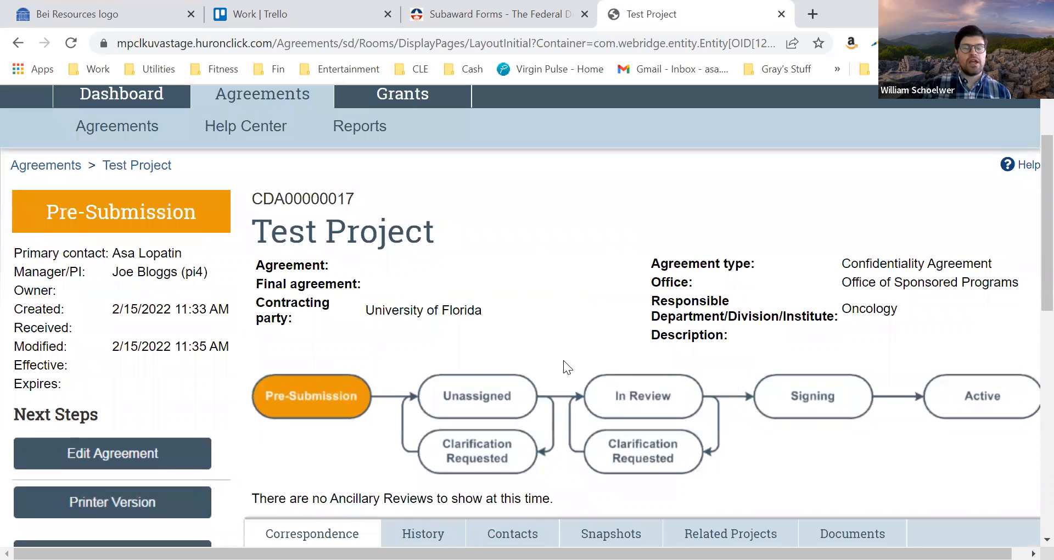
scroll(564, 360, down, 5)
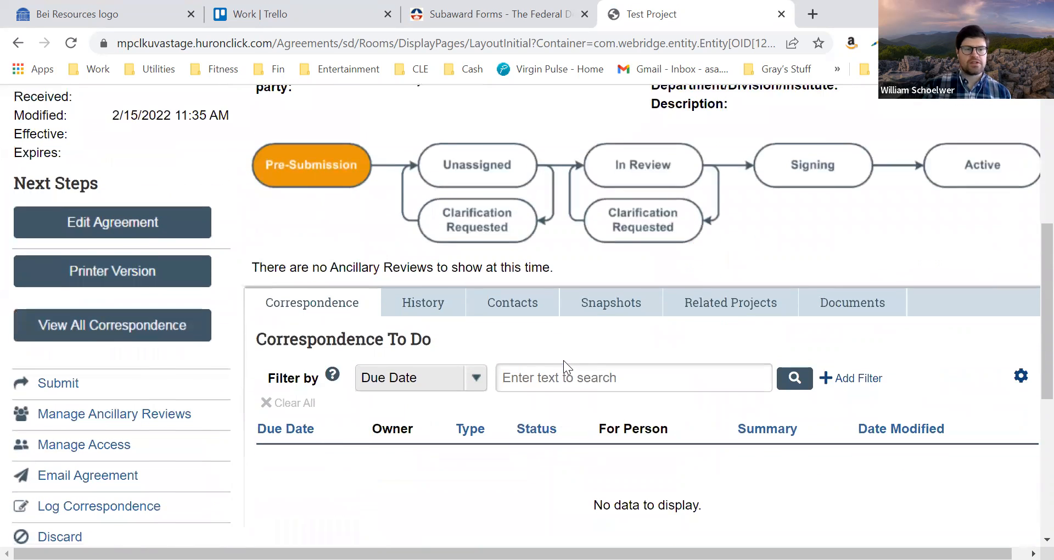
scroll(564, 361, down, 2)
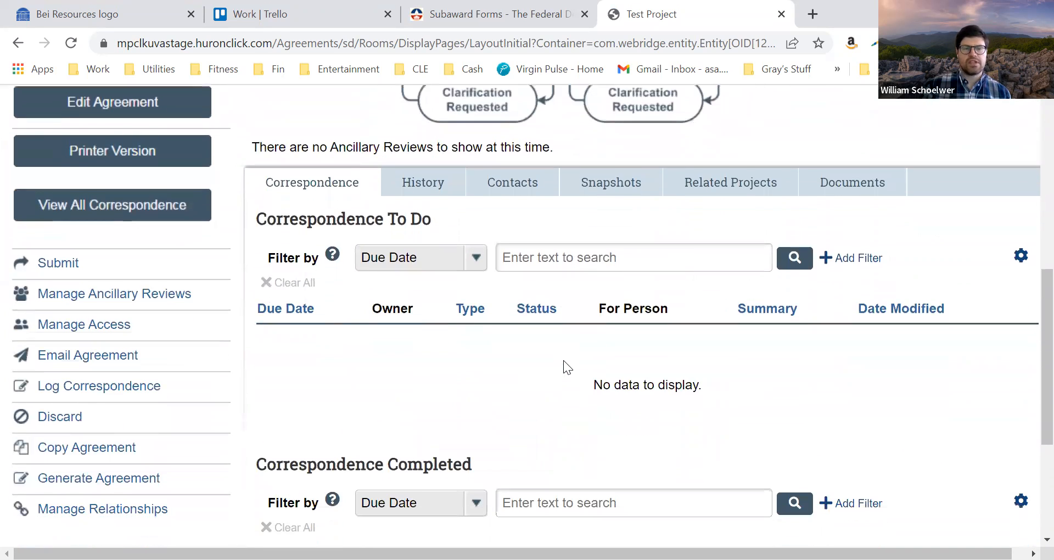
View the Submit activity for Test Project and close it without submitting
scroll(564, 360, up, 2)
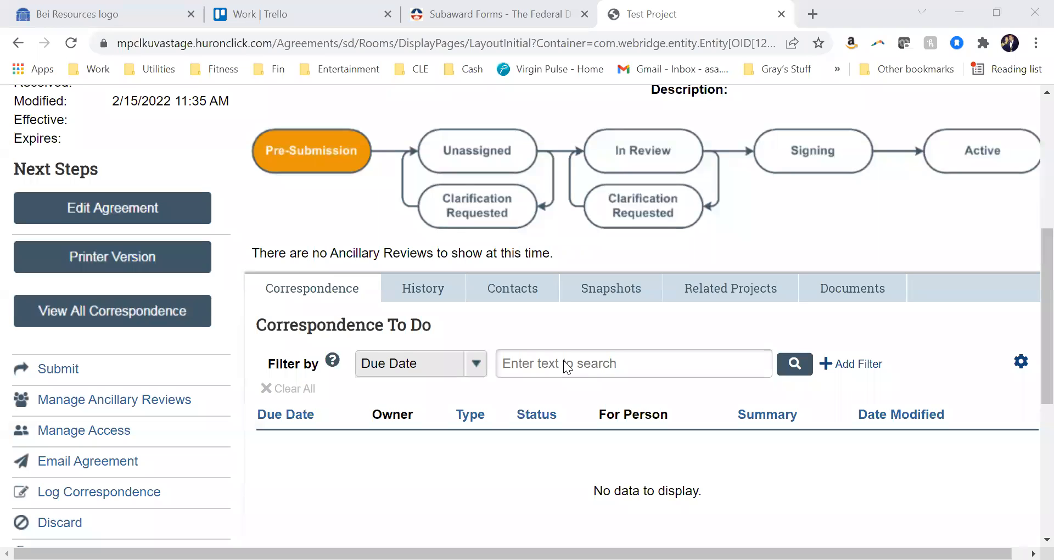
click(65, 370)
click(510, 357)
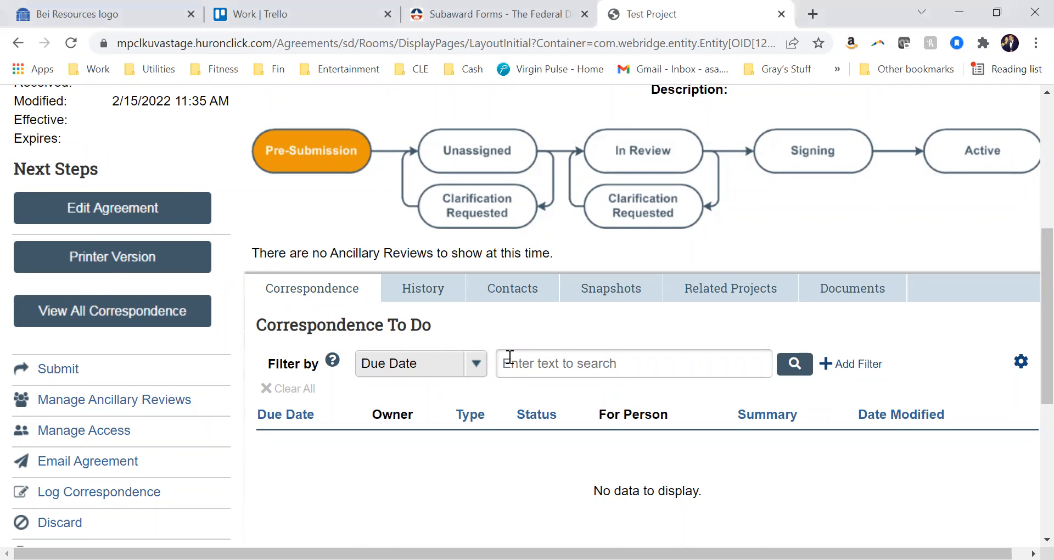
Return to the Agreements overview and look through the list of all agreements for a further example
scroll(510, 358, up, 6)
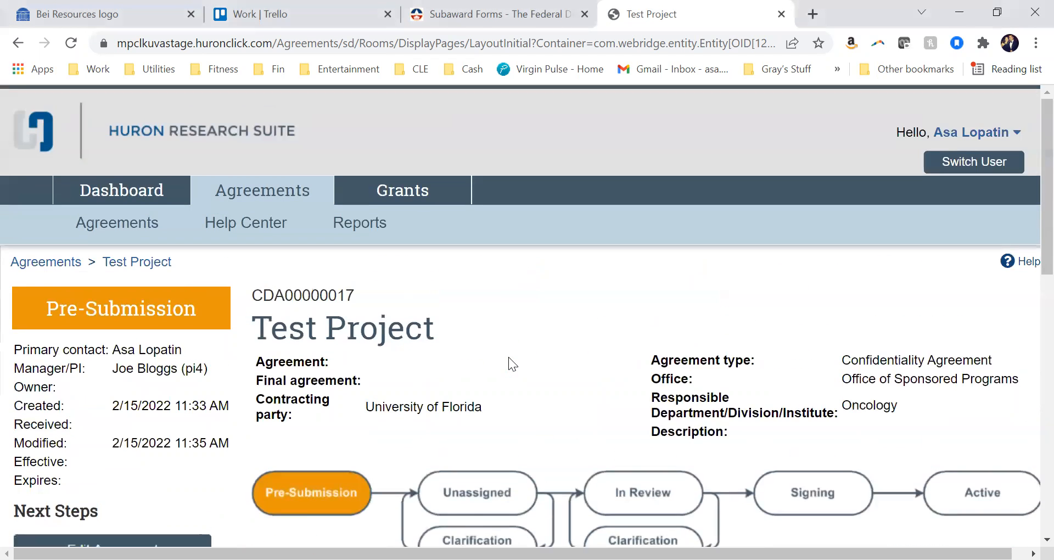
click(245, 198)
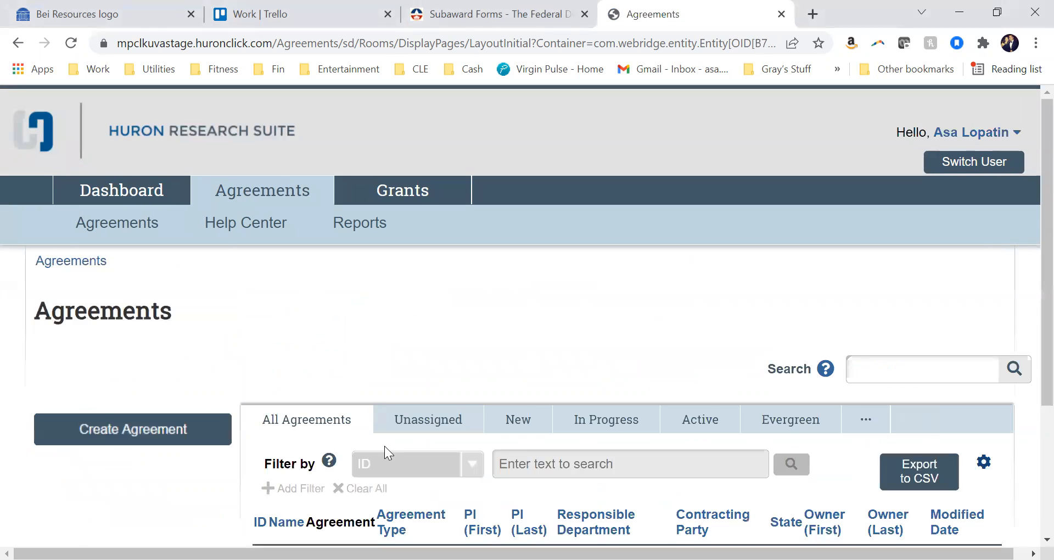
scroll(385, 446, down, 2)
scroll(384, 446, down, 3)
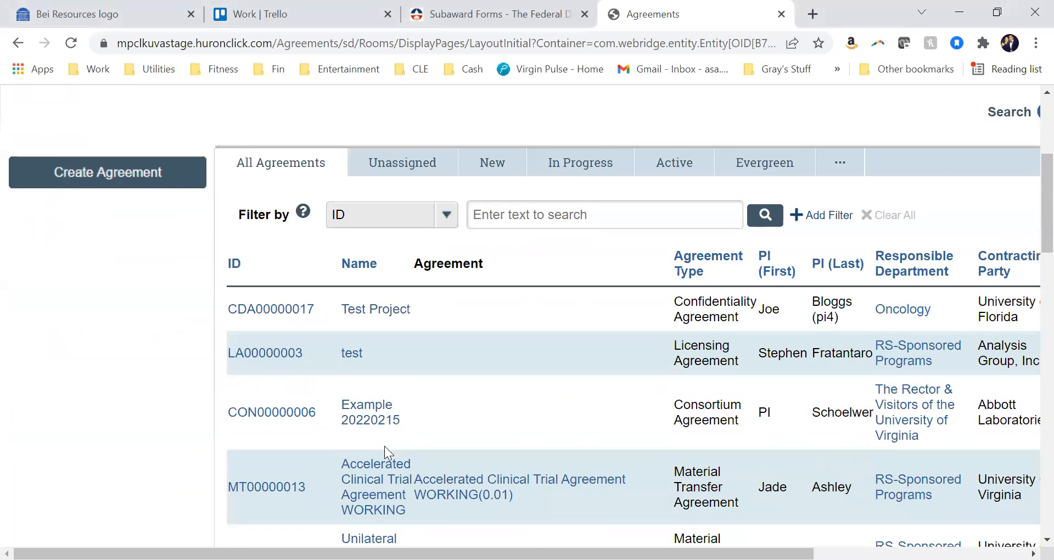
scroll(384, 445, down, 1)
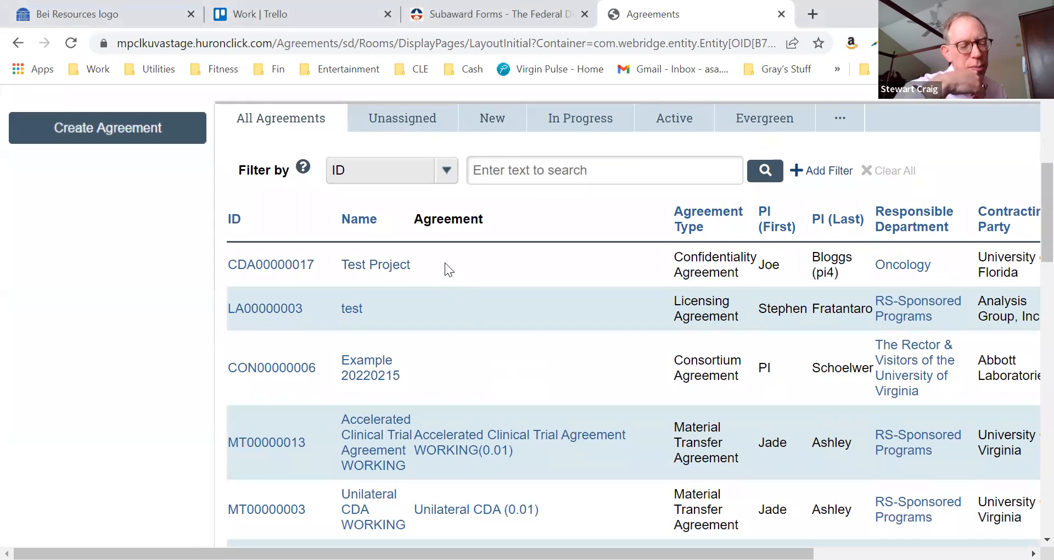
scroll(406, 251, down, 5)
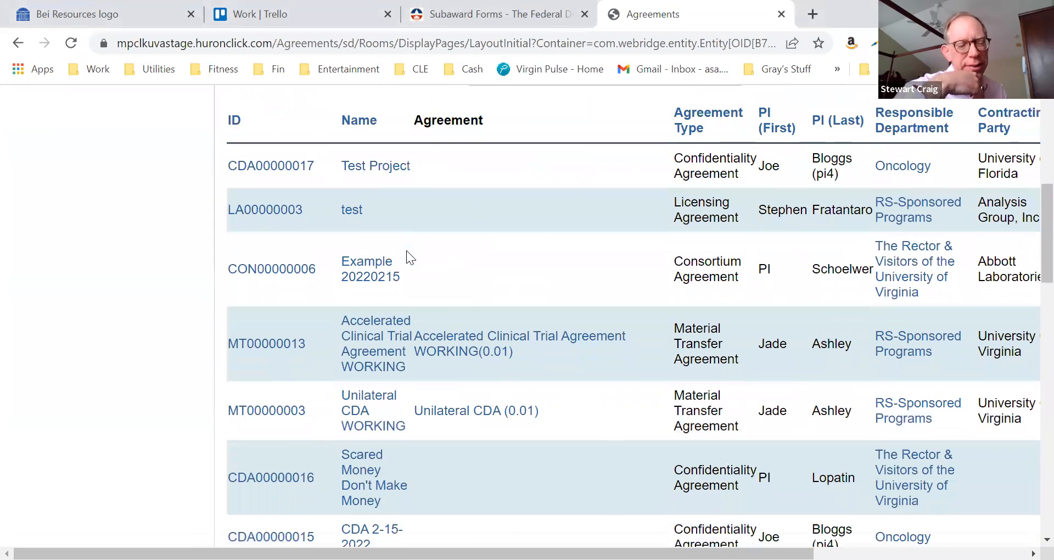
scroll(406, 250, down, 8)
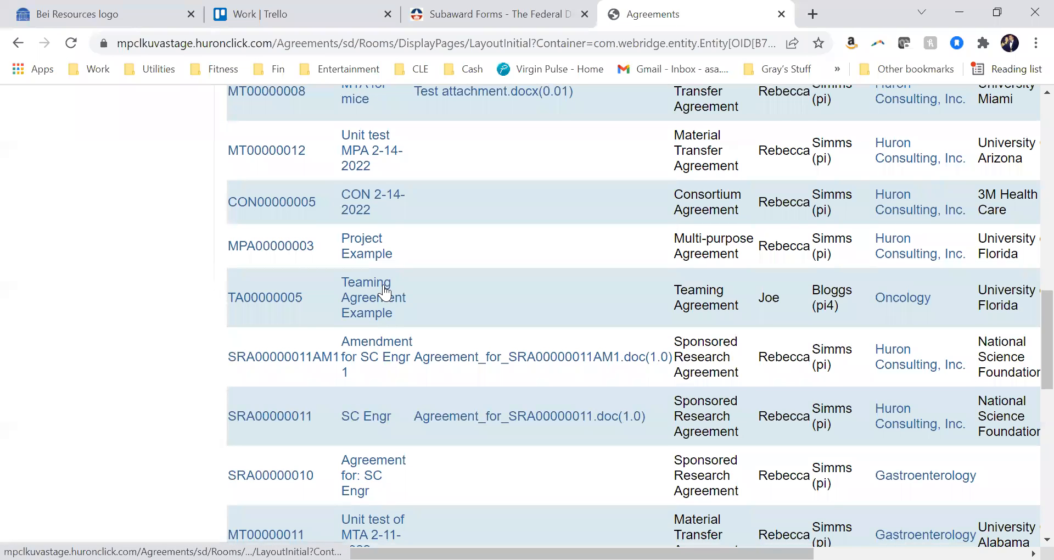
scroll(459, 312, down, 7)
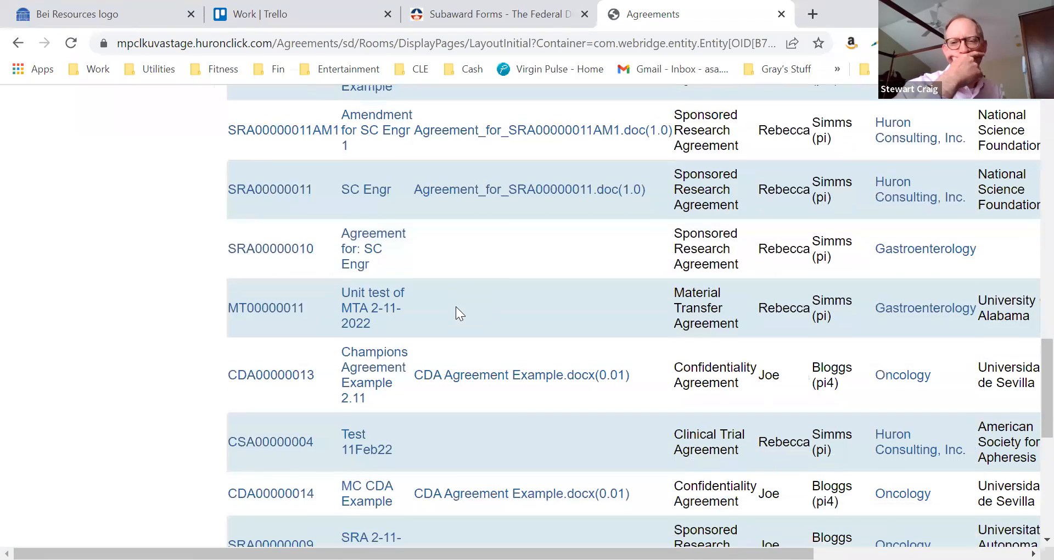
scroll(455, 307, down, 5)
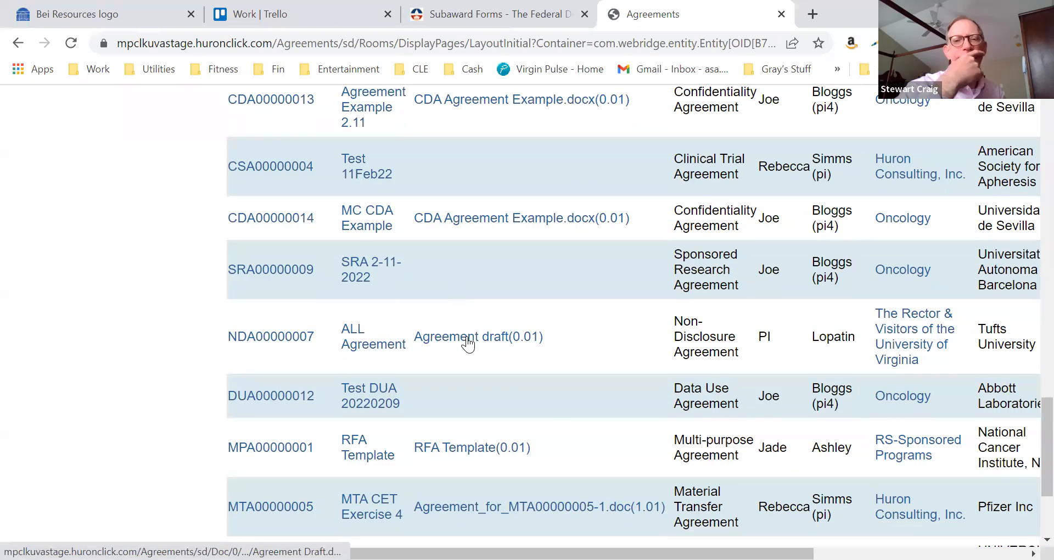
Examine the contracting party, state and owner columns of the list and open the workspace of ALL Agreement
scroll(468, 344, right, 3)
scroll(467, 337, right, 1)
scroll(467, 337, right, 1)
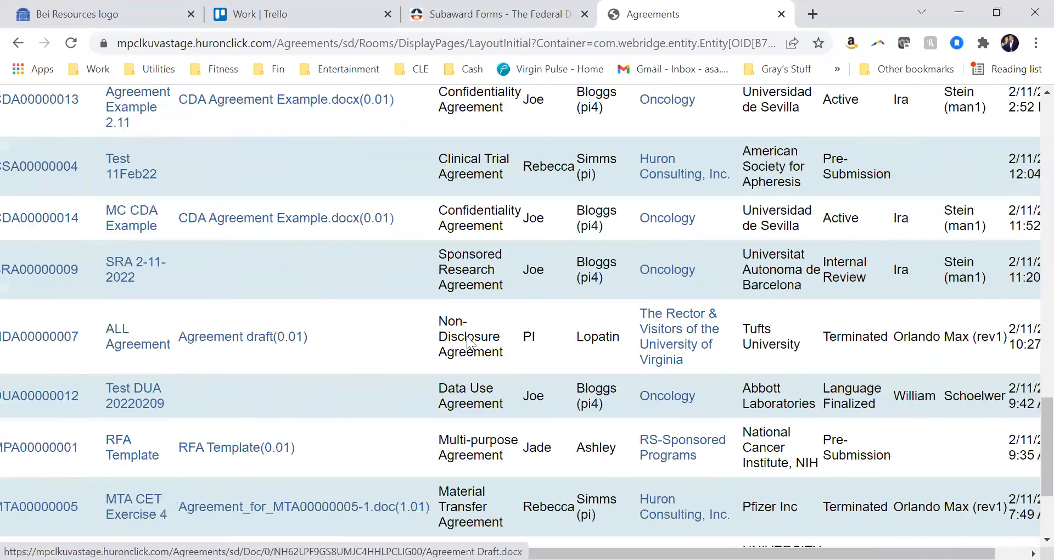
scroll(466, 337, left, 1)
scroll(467, 336, left, 1)
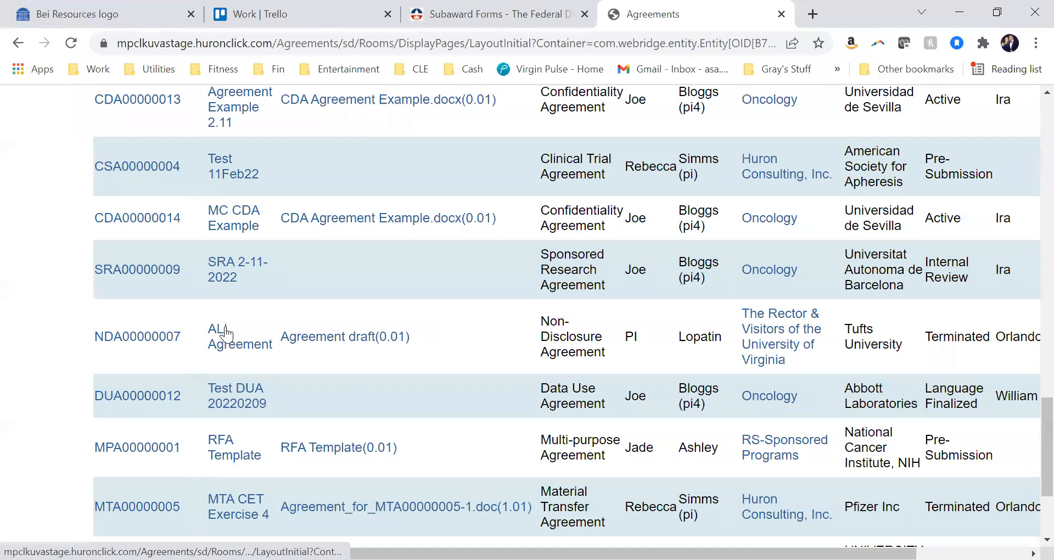
click(226, 332)
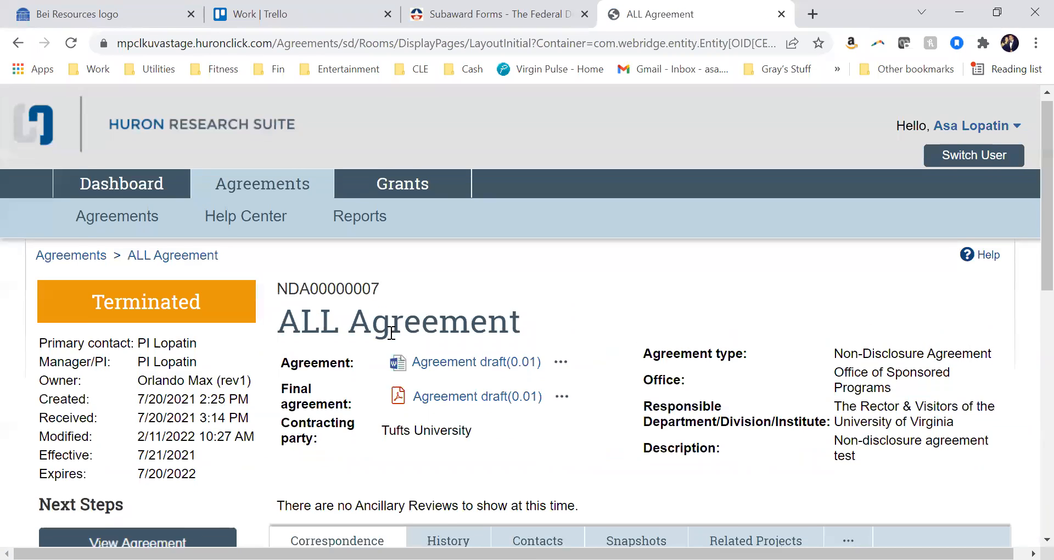
Go back to the list of all agreements and open the workspace of MTA for mice
scroll(392, 333, down, 3)
scroll(391, 333, left, 5)
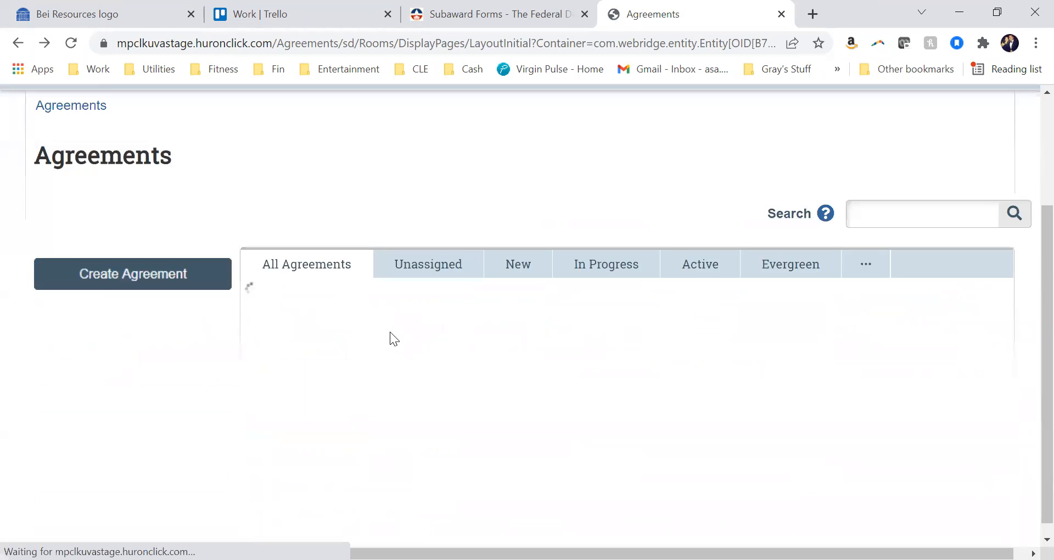
scroll(390, 332, down, 4)
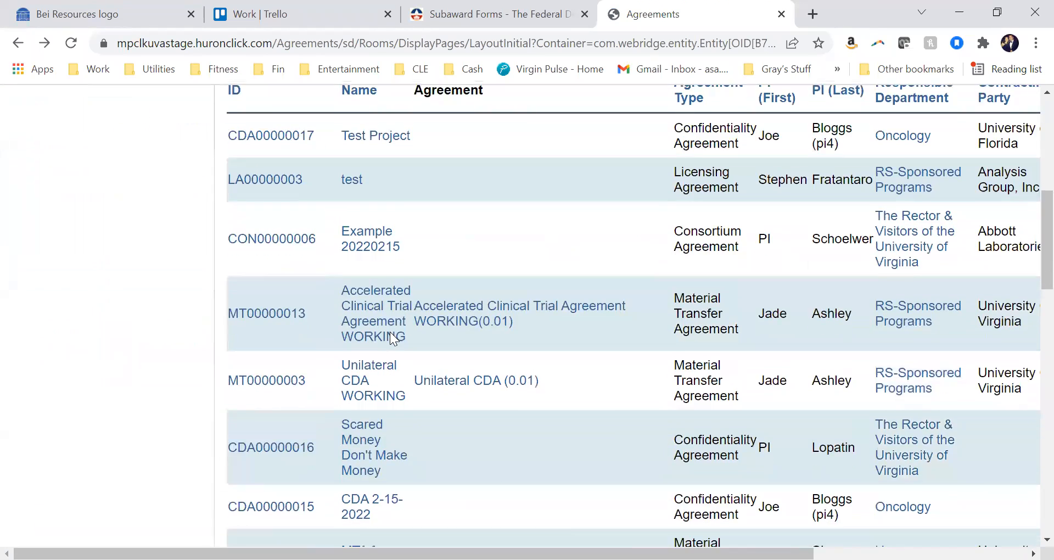
scroll(393, 338, down, 4)
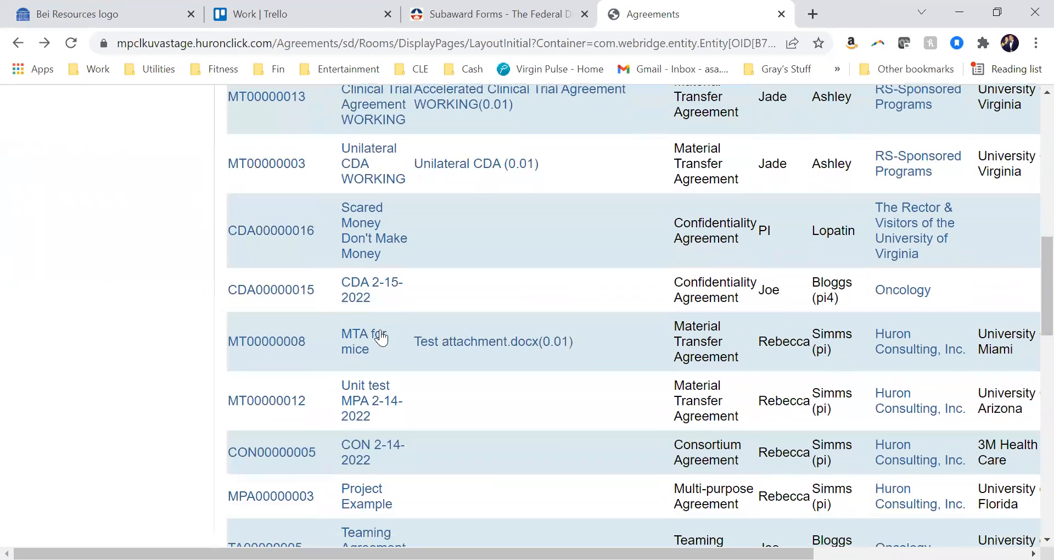
click(364, 339)
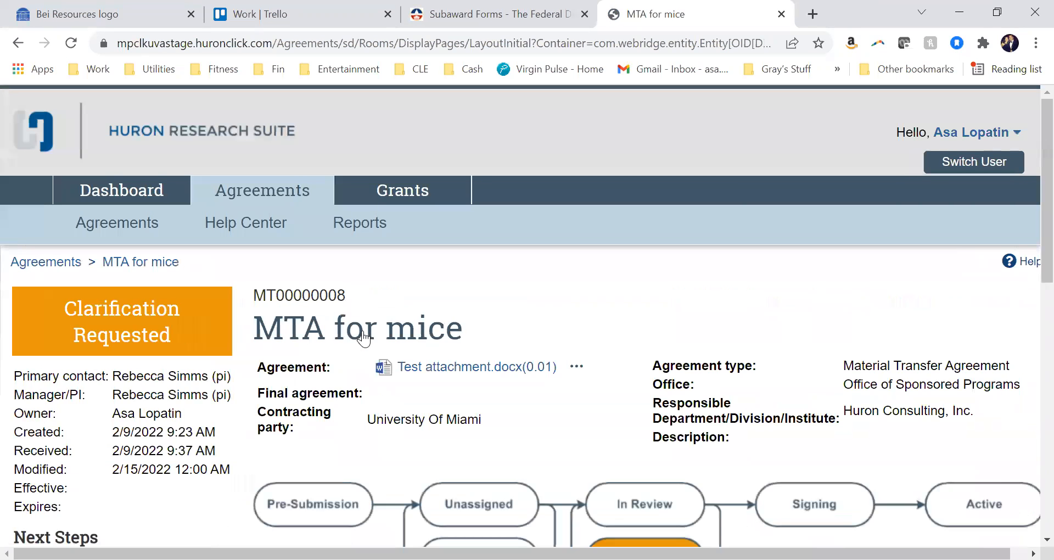
Review the MTA for mice workspace, covering its workflow diagram, activities and correspondence lists
scroll(364, 339, down, 4)
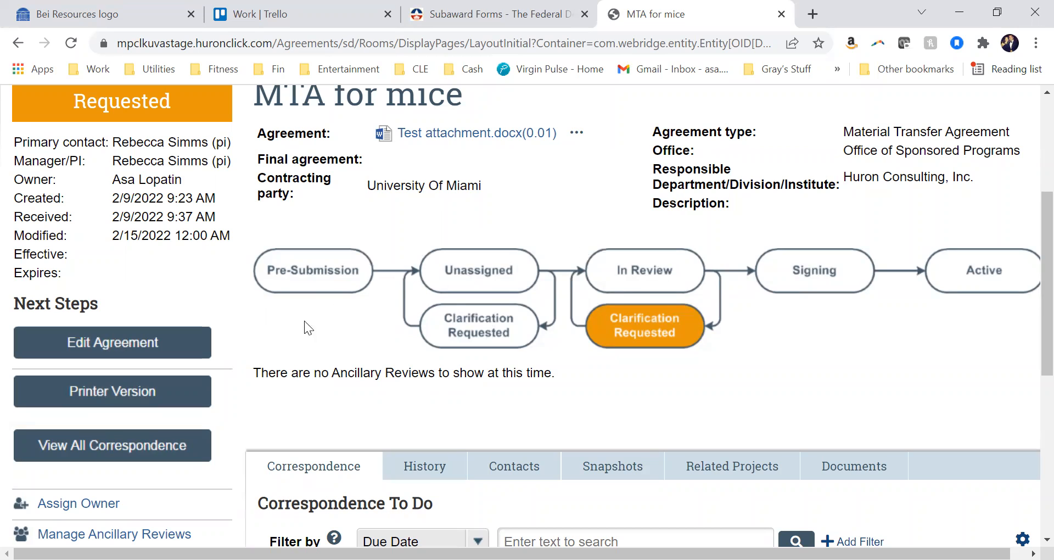
scroll(263, 364, down, 4)
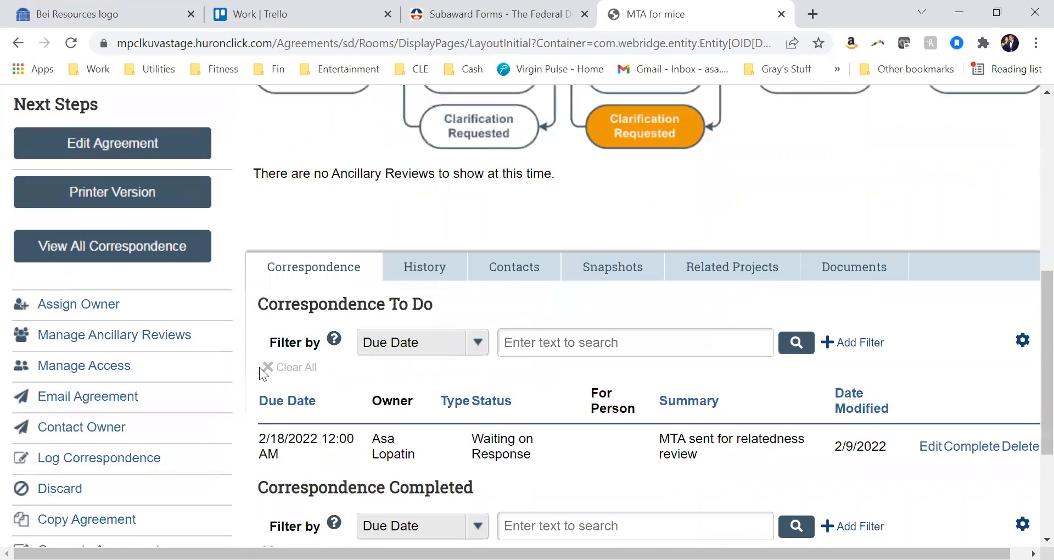
scroll(259, 367, down, 2)
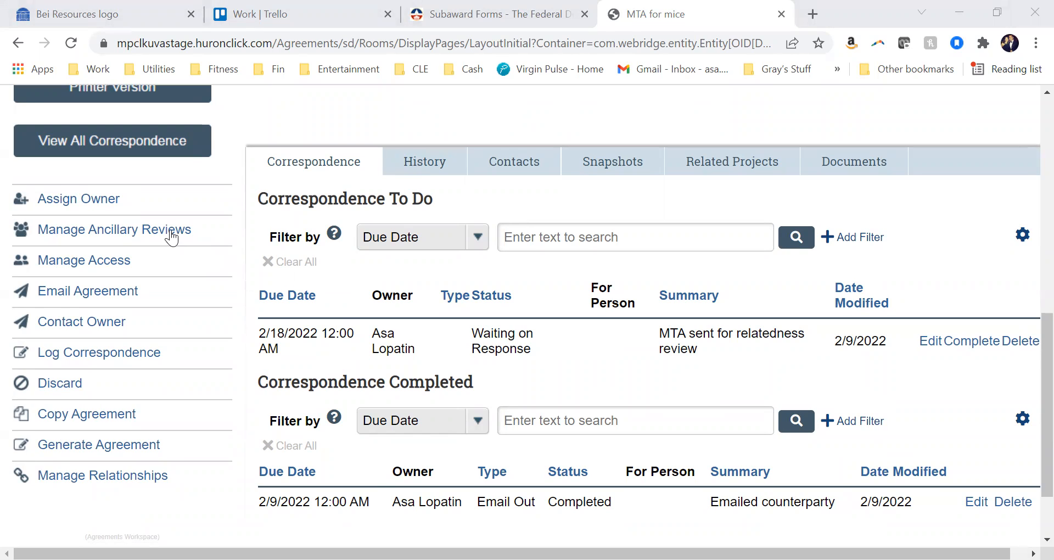
Dismiss the activity window, then view the Manage Access activity for MTA for mice and close it
click(998, 14)
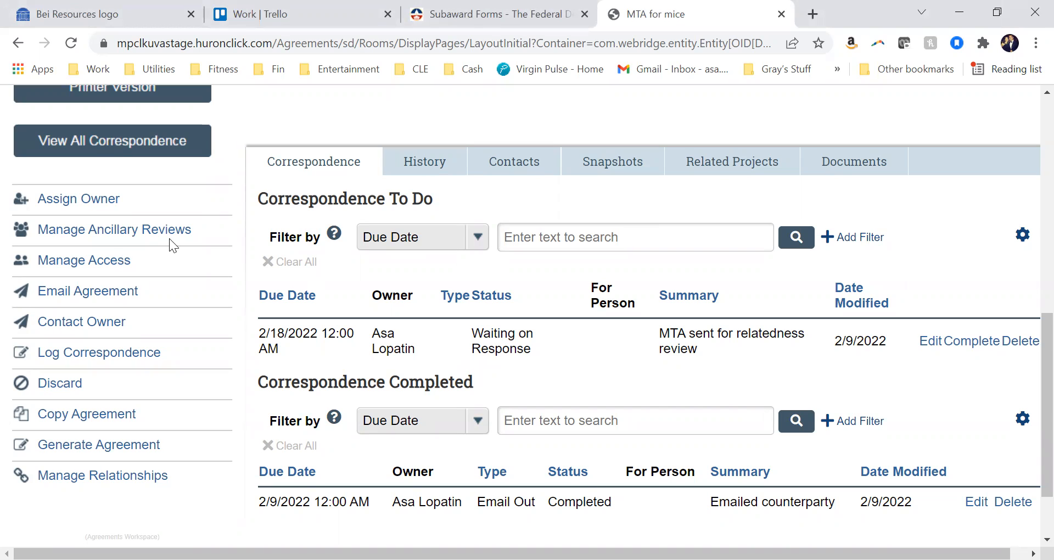
click(114, 258)
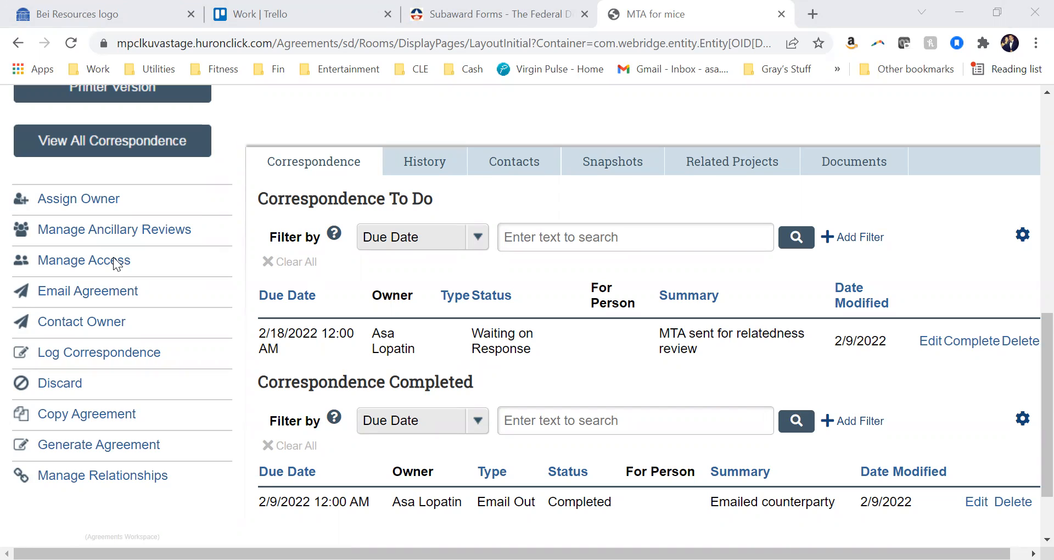
click(424, 270)
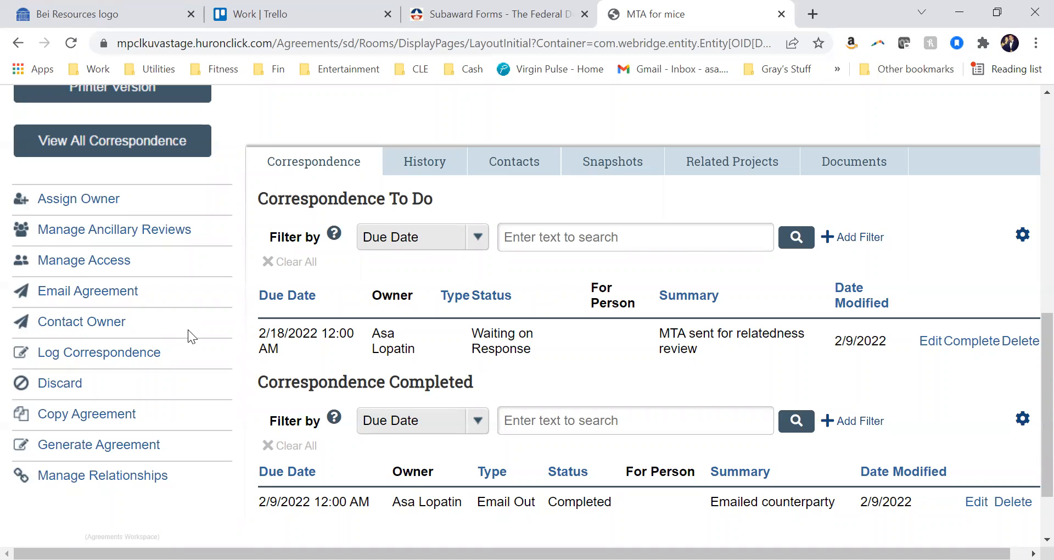
View the Log Correspondence and Generate Agreement activities for MTA for mice, closing each without submitting
click(130, 364)
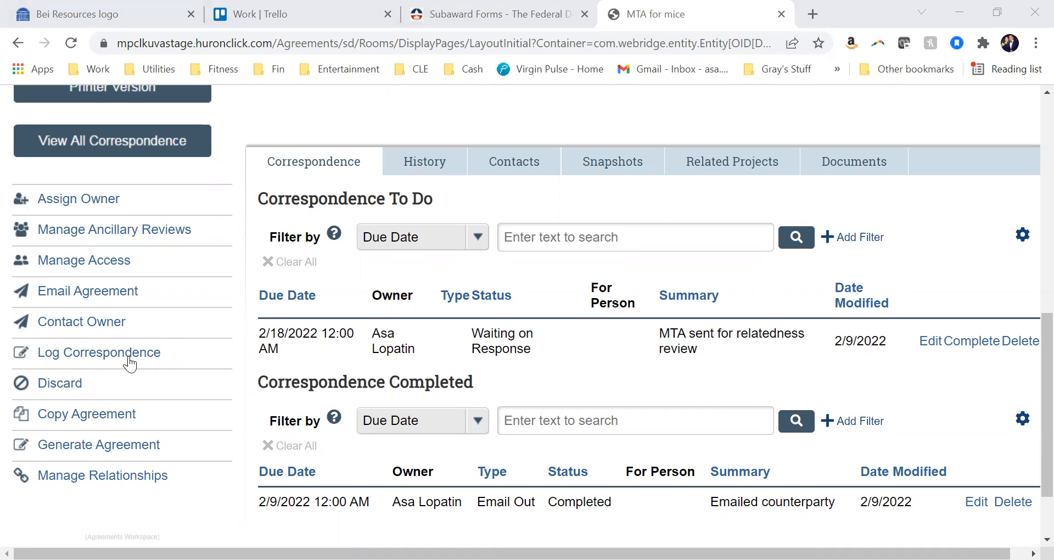
click(129, 357)
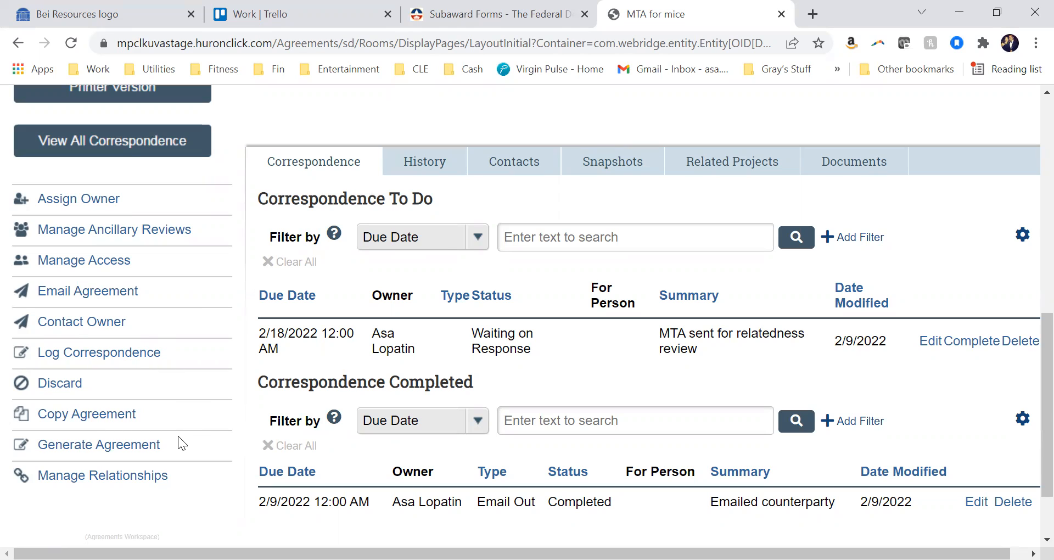
click(149, 448)
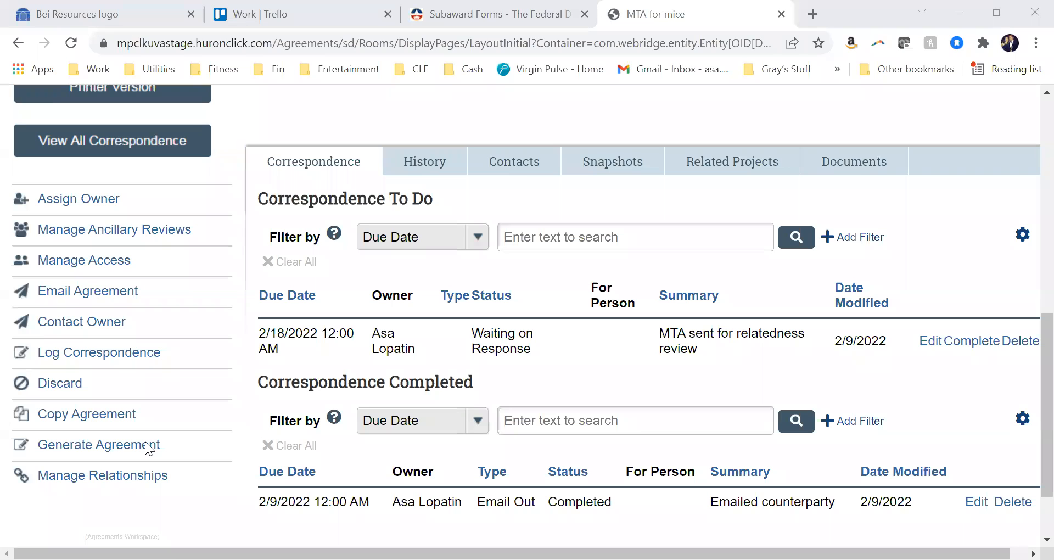
click(605, 358)
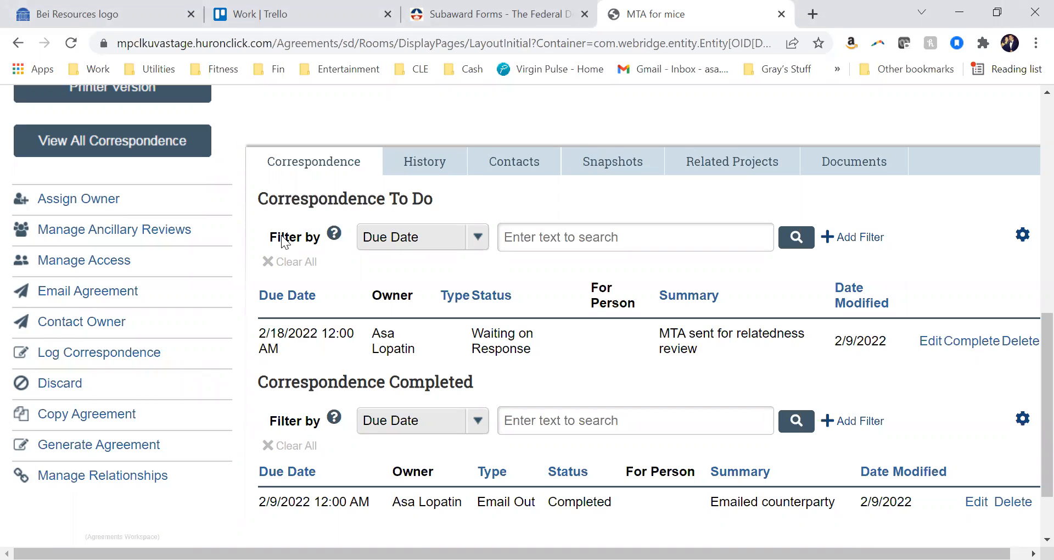
View the Manage Relationships activity, then examine the to-do and completed correspondence of MTA for mice
scroll(250, 352, down, 2)
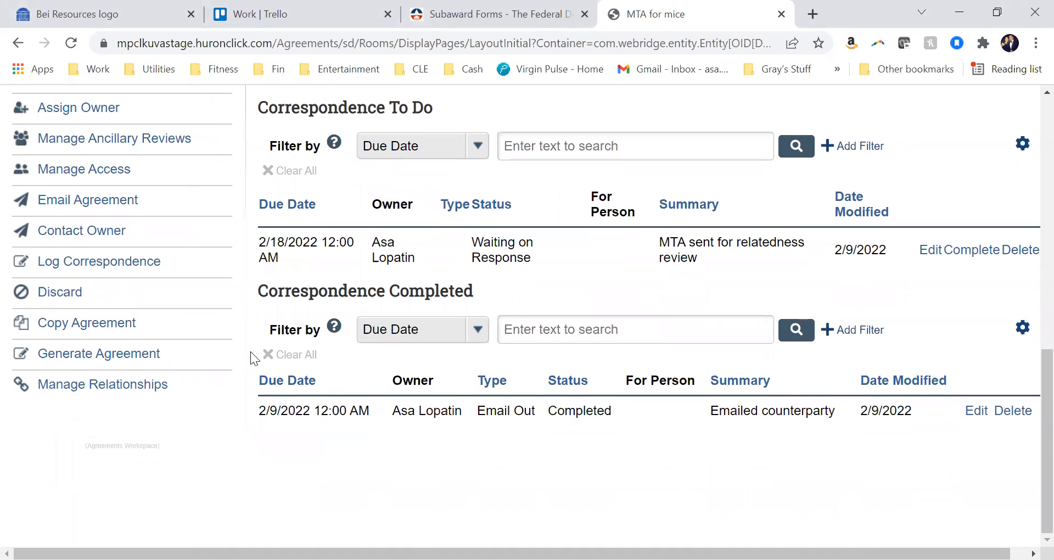
click(147, 384)
scroll(361, 243, up, 3)
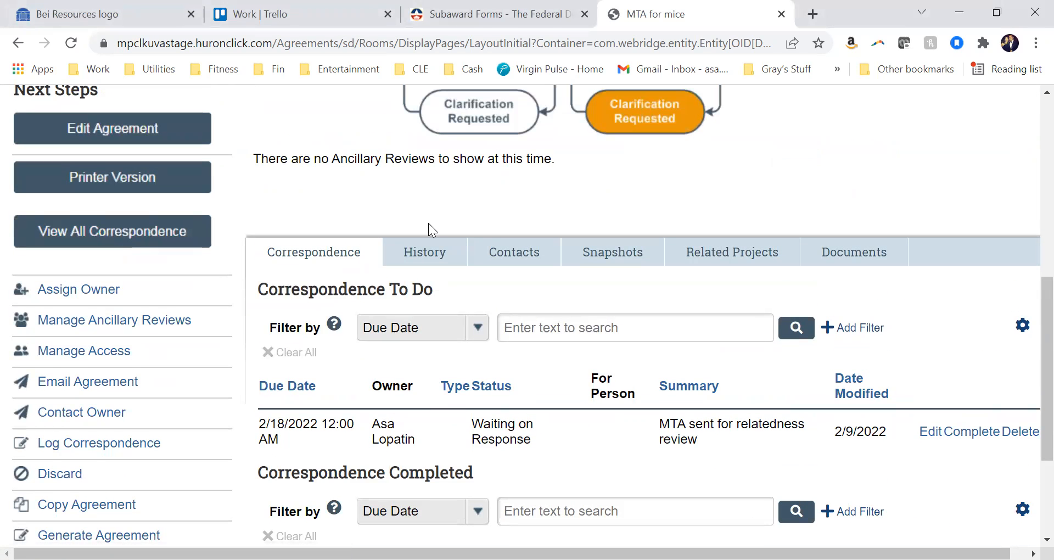
scroll(550, 401, down, 3)
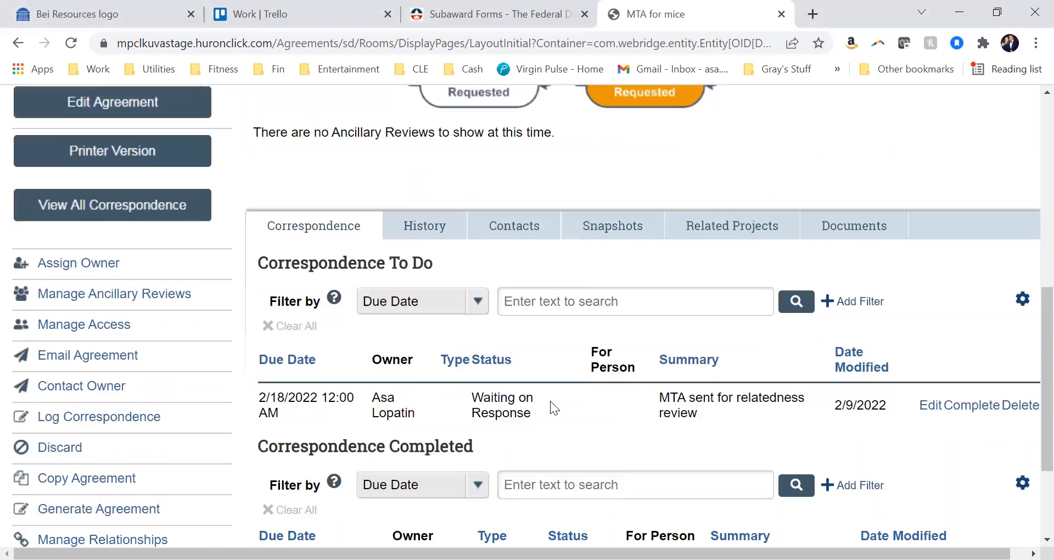
scroll(550, 401, down, 1)
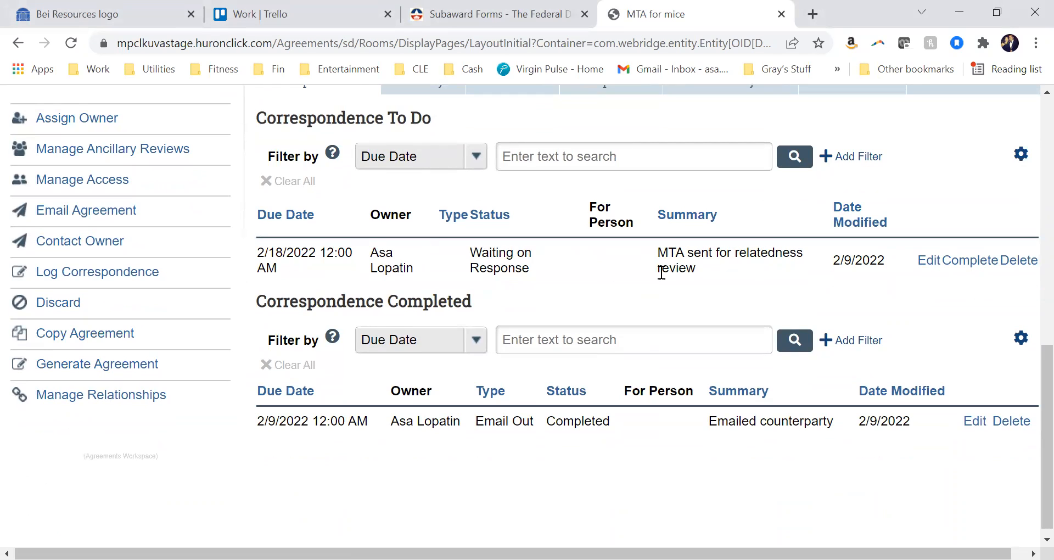
Review the activity history of MTA for mice, including its logged correspondence and clarification request
scroll(661, 273, up, 1)
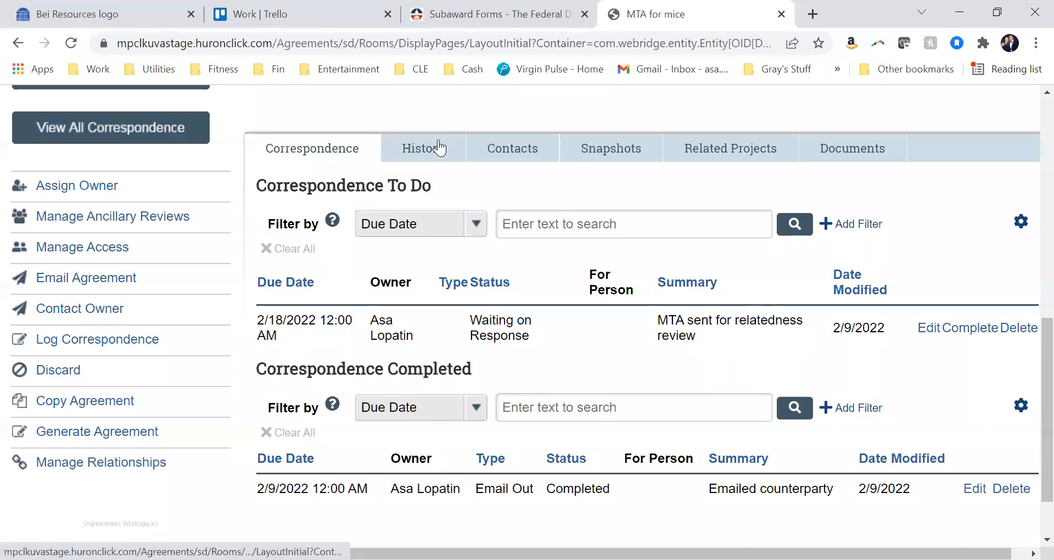
click(424, 147)
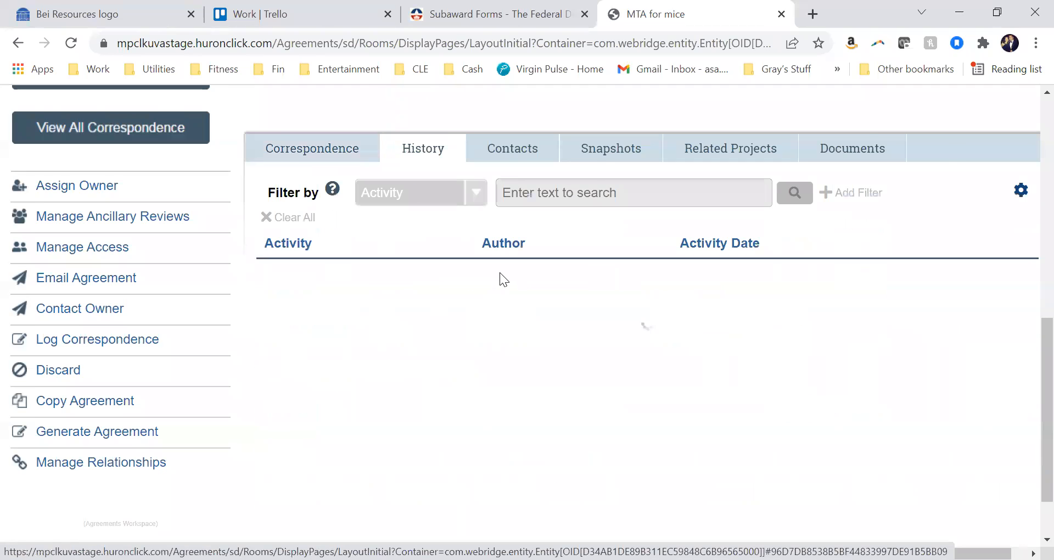
scroll(518, 308, down, 2)
scroll(518, 308, down, 2)
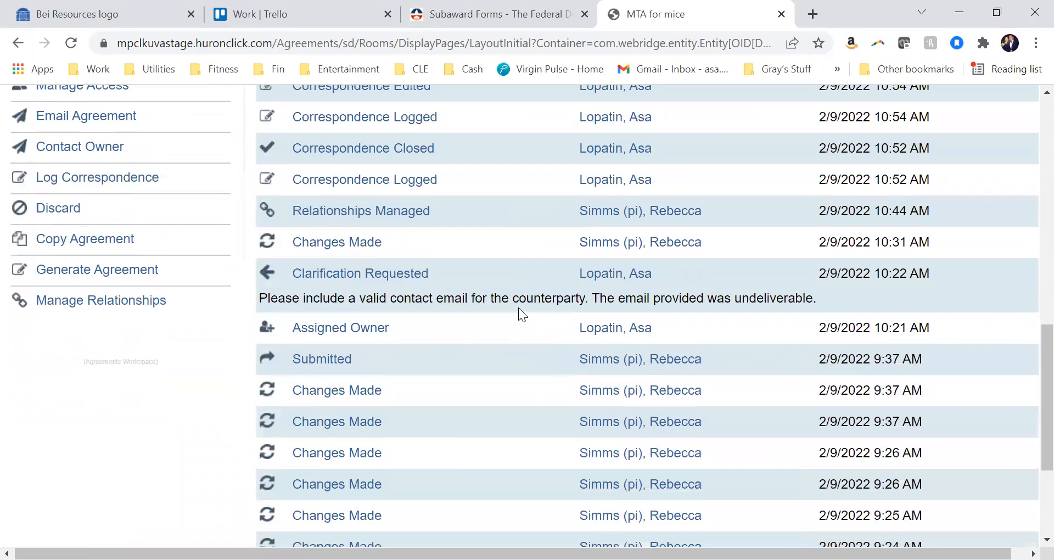
scroll(518, 307, down, 2)
scroll(518, 308, up, 6)
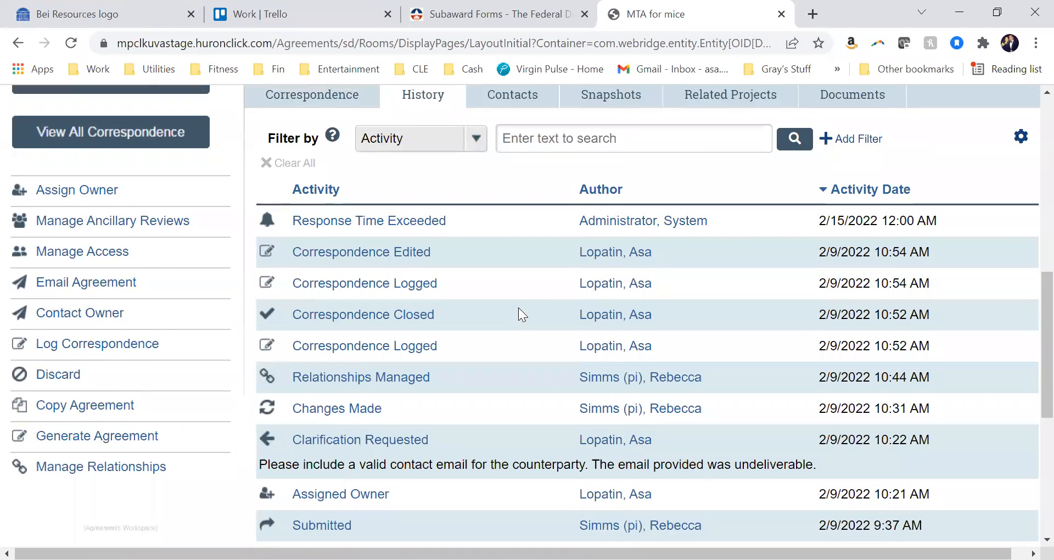
scroll(518, 308, up, 2)
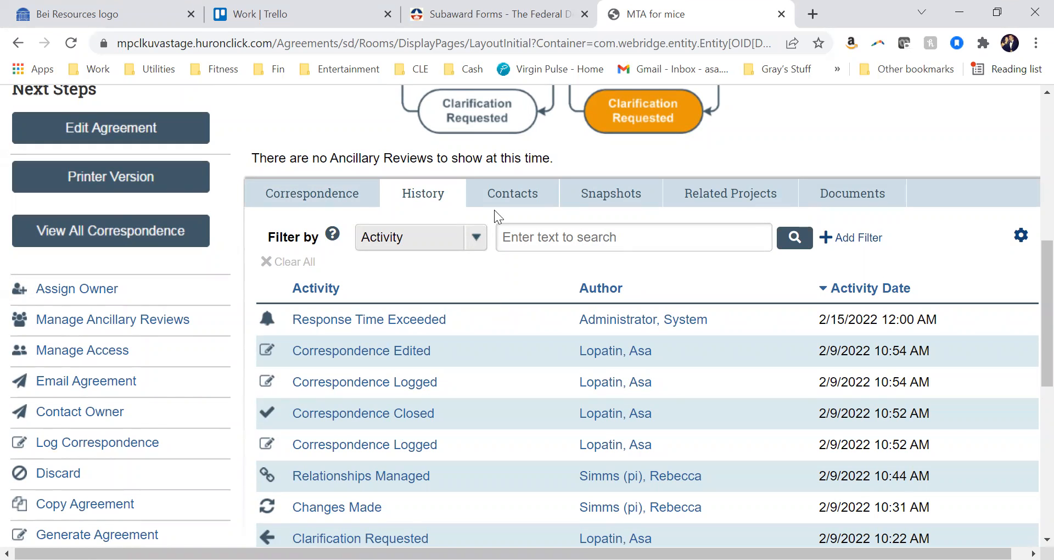
Examine the contacts listed for MTA for mice, then view its snapshots
click(511, 205)
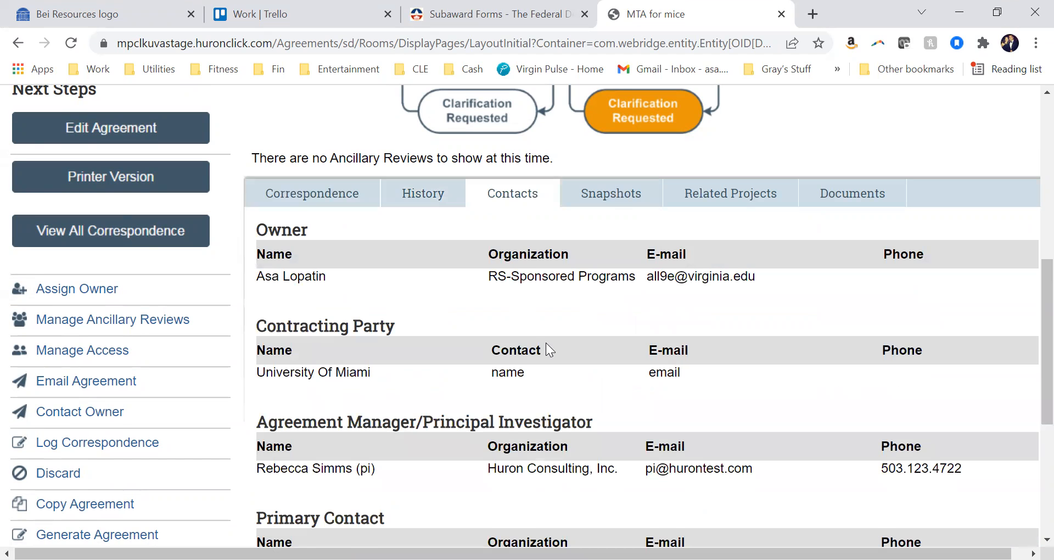
scroll(546, 343, down, 5)
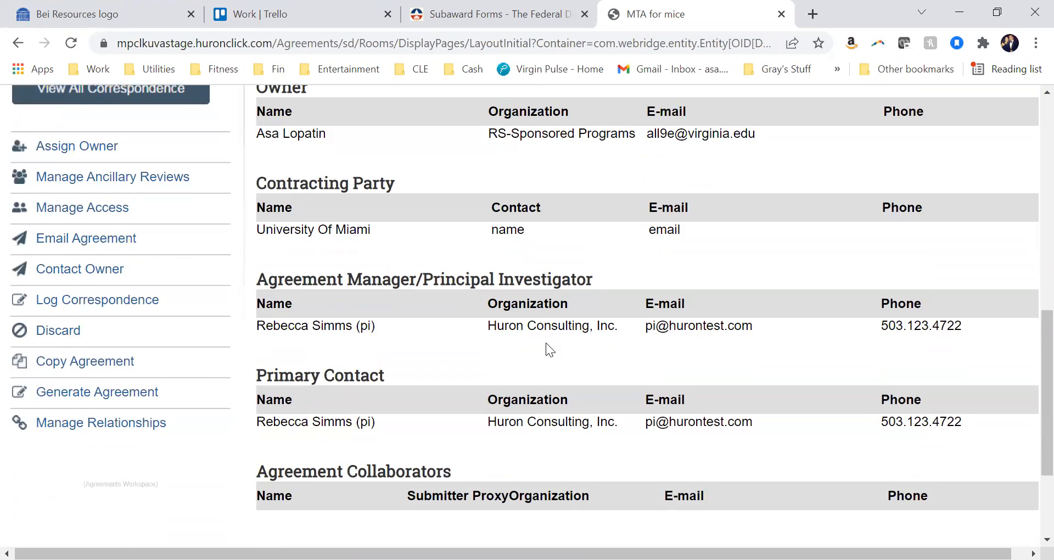
scroll(545, 342, up, 6)
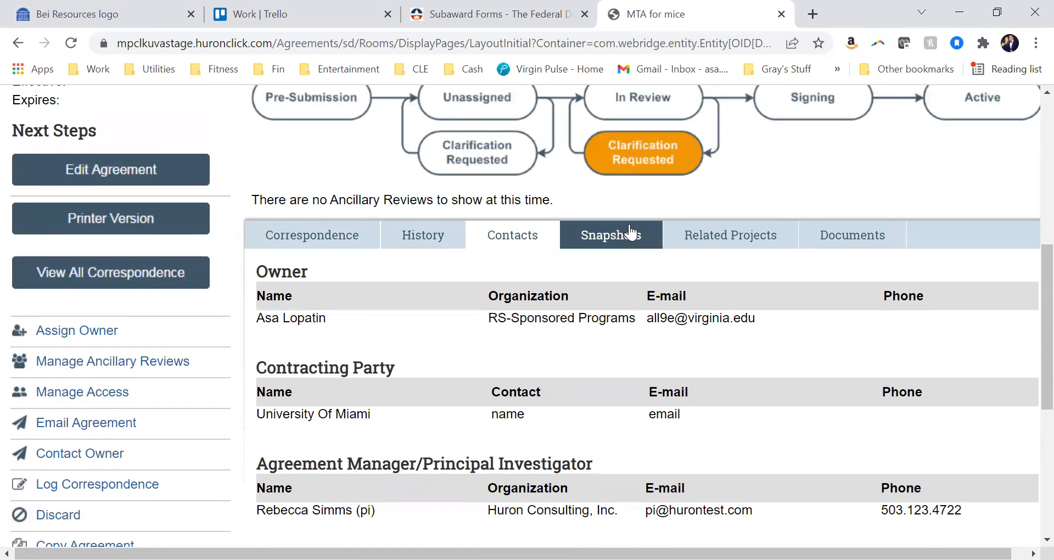
click(611, 235)
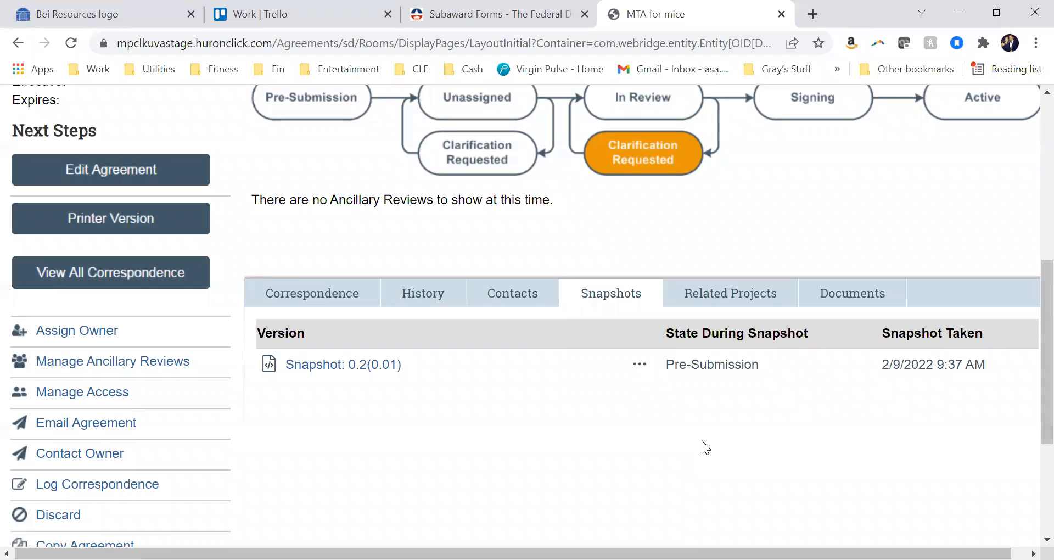
Examine the related projects of MTA for mice, then view its documents list
click(769, 298)
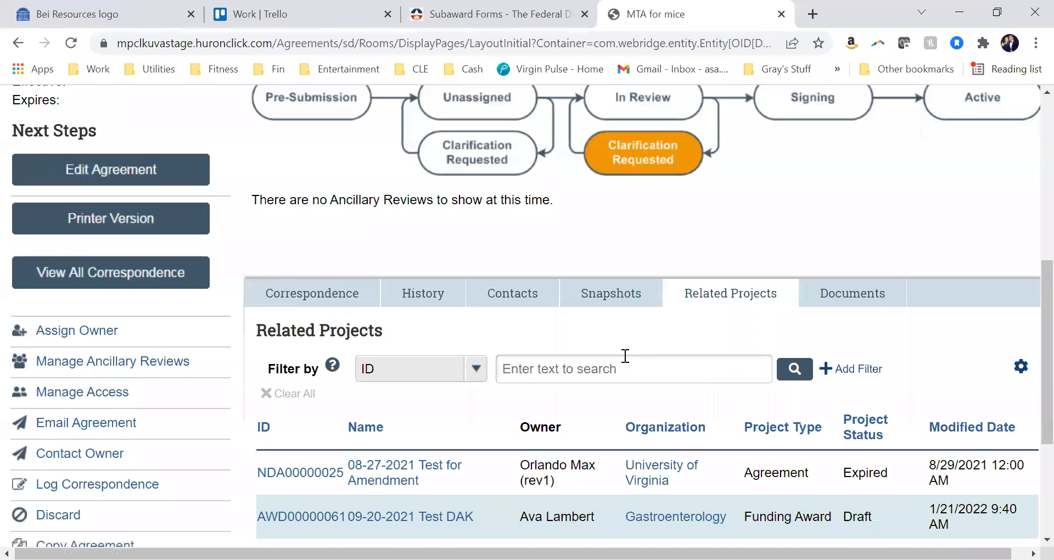
scroll(625, 356, down, 3)
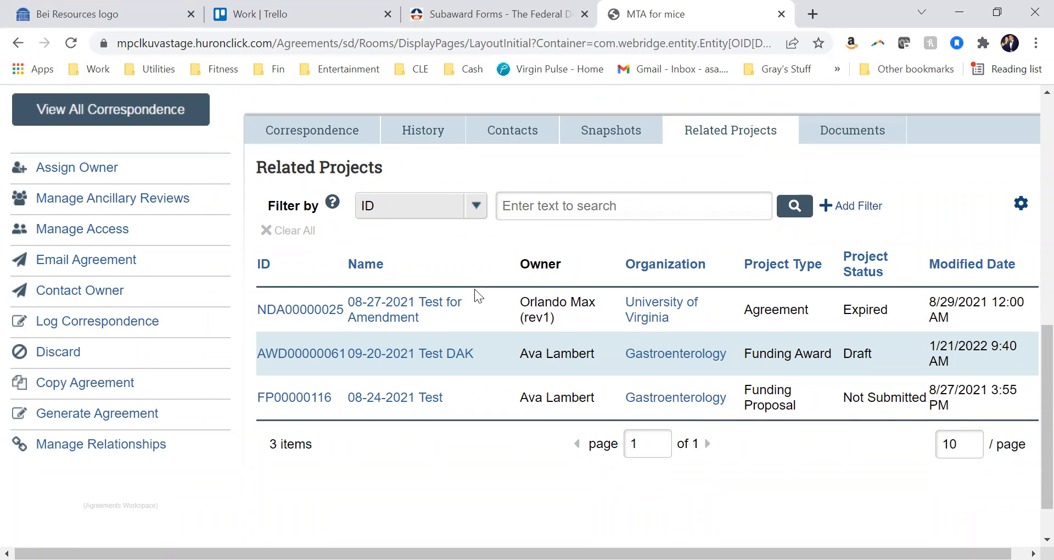
scroll(474, 289, up, 3)
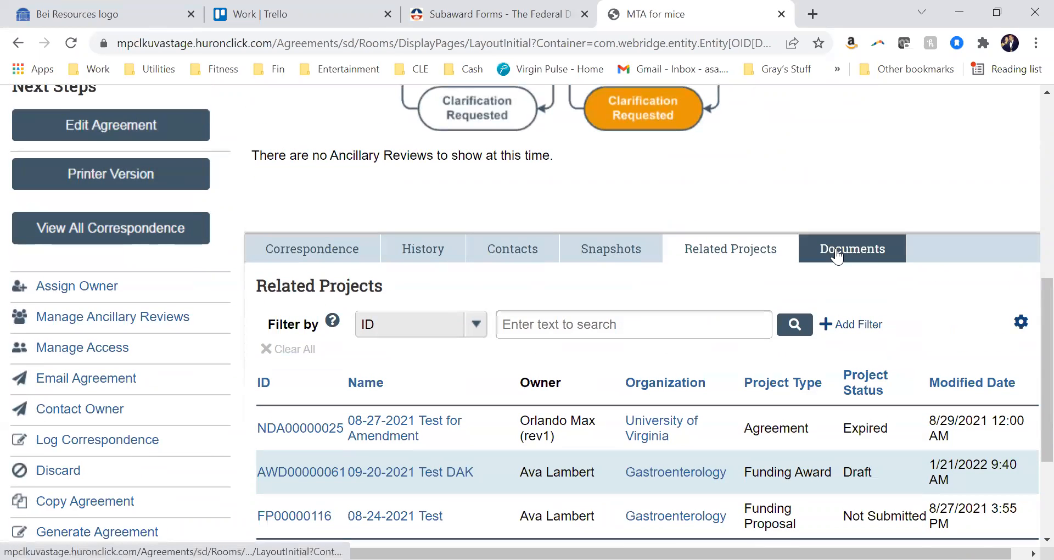
click(837, 255)
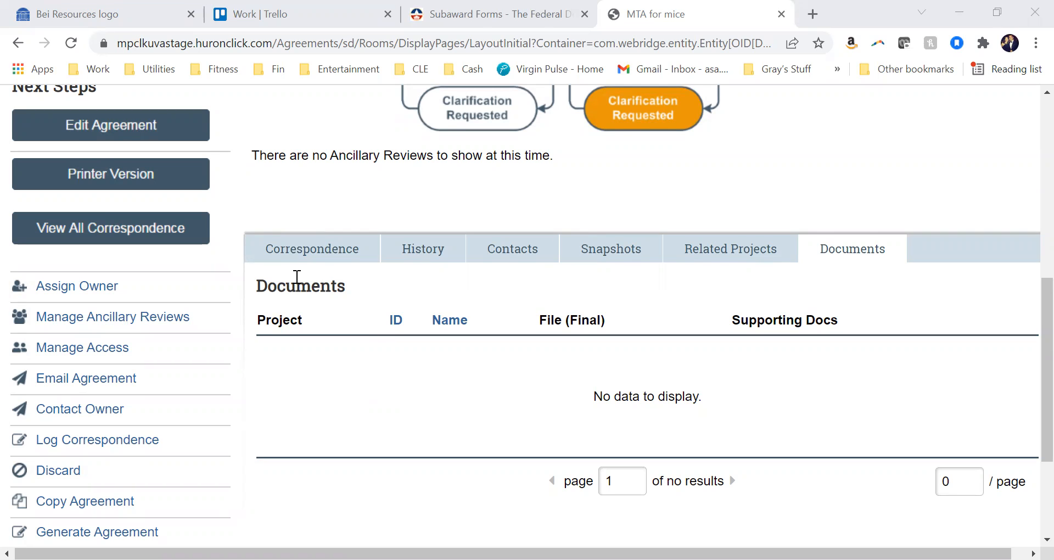
Return to the correspondence lists of MTA for mice and open the Log Correspondence activity
scroll(297, 277, up, 3)
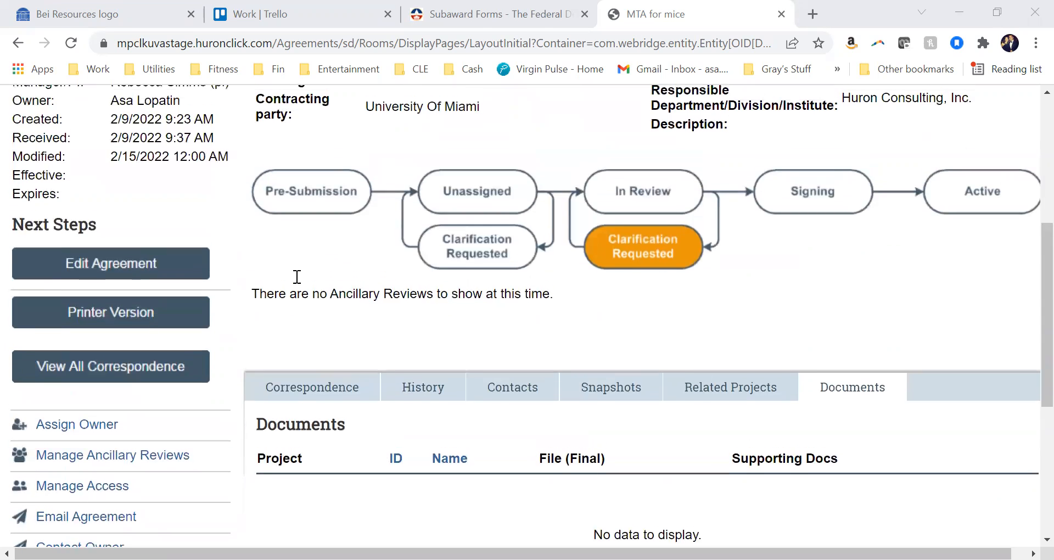
scroll(297, 277, up, 3)
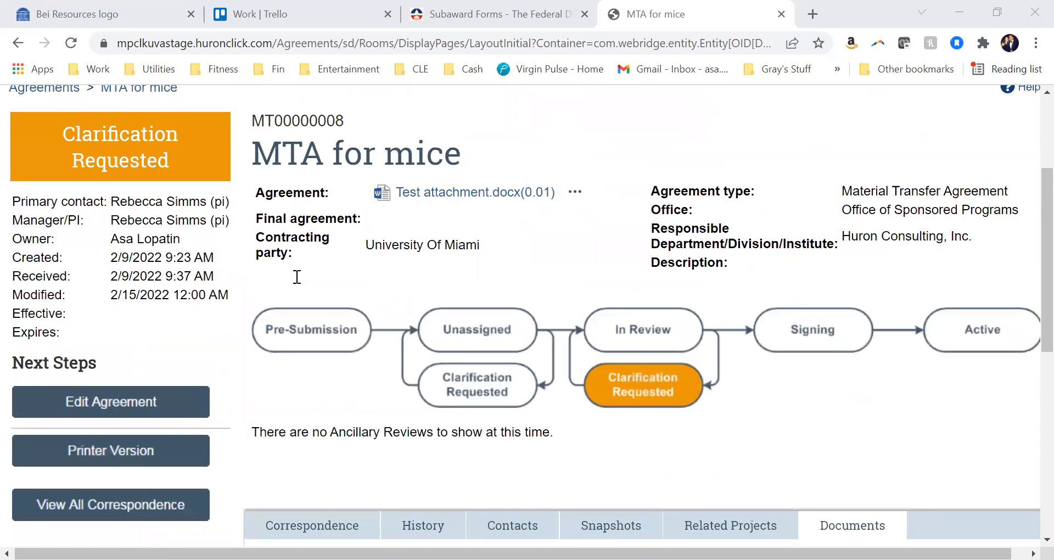
scroll(297, 276, down, 5)
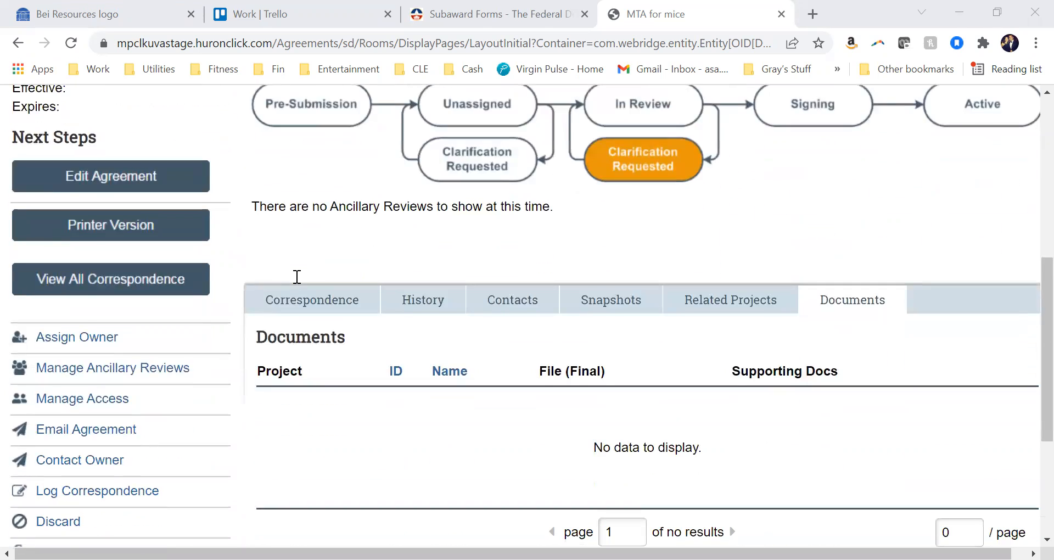
scroll(297, 277, down, 2)
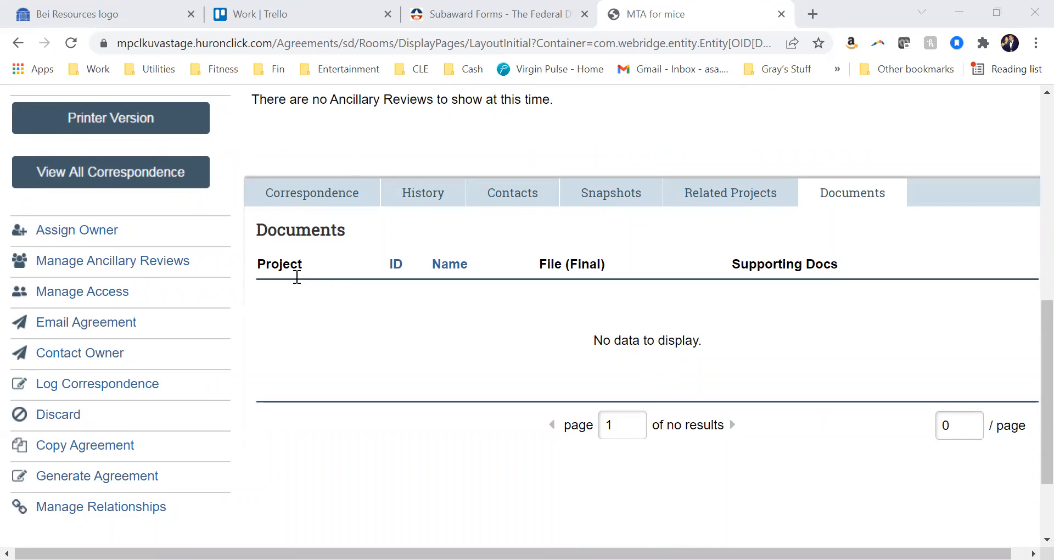
click(316, 195)
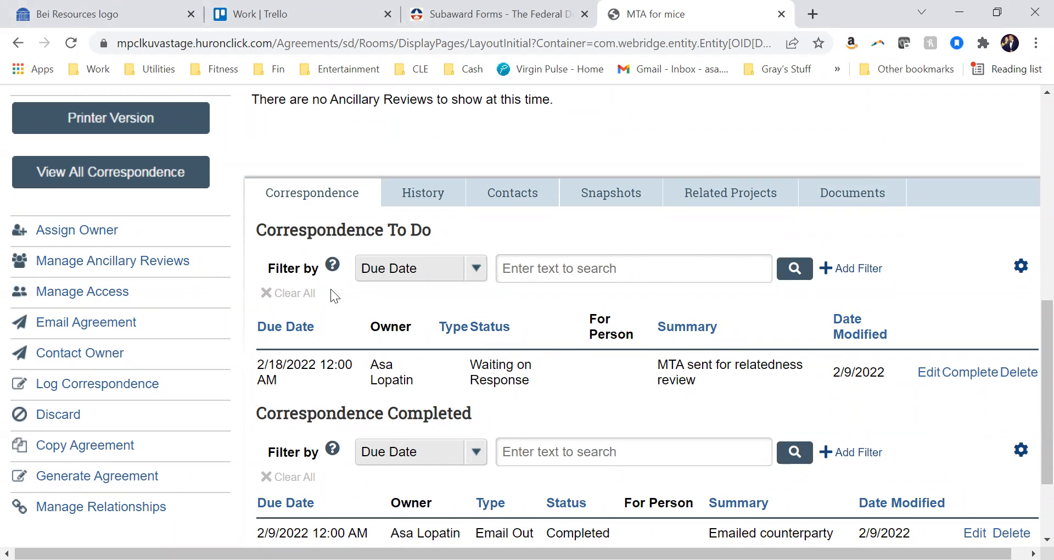
click(83, 384)
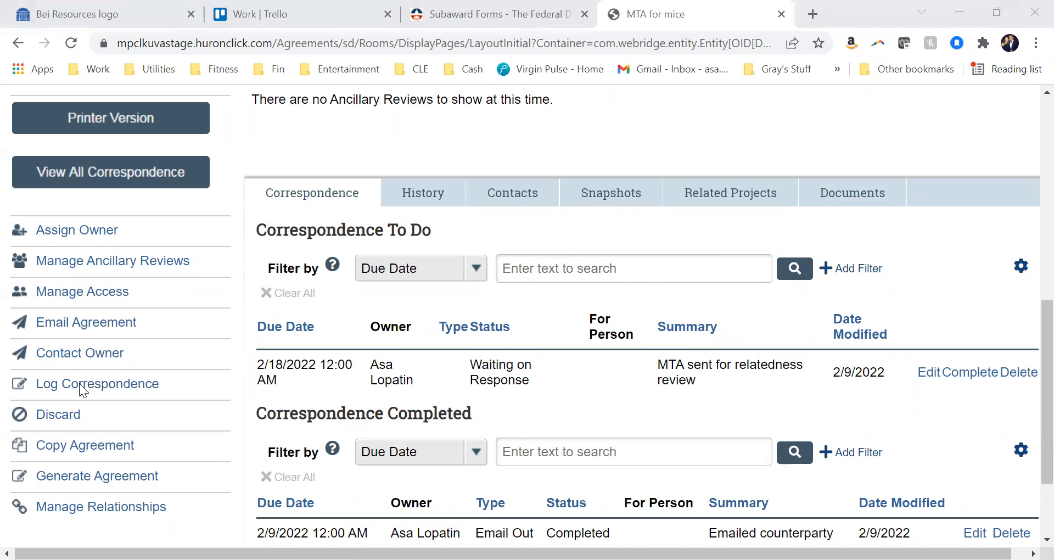